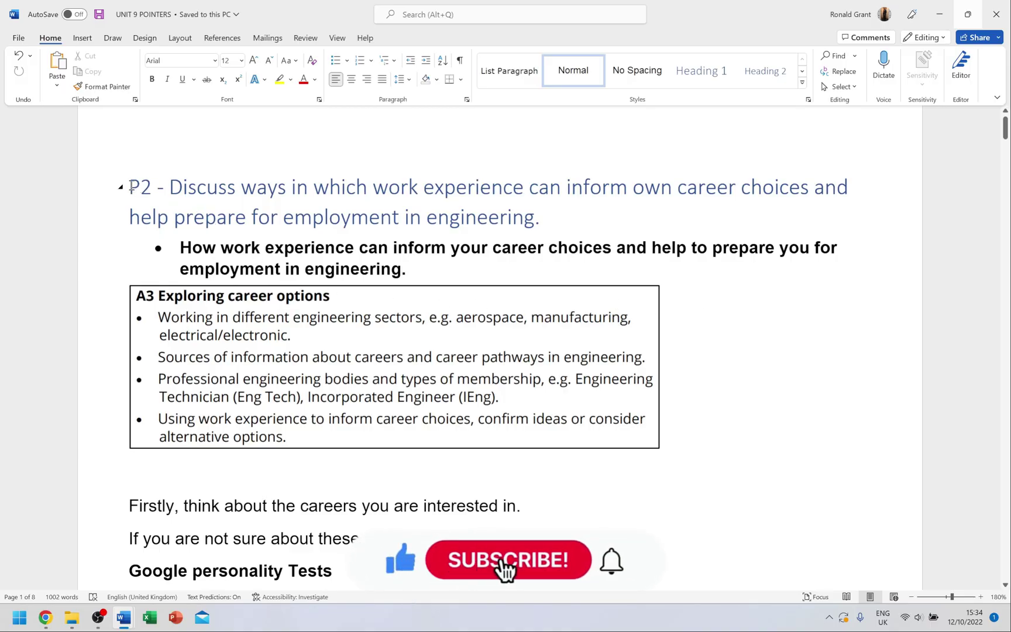
Highlight the P2 heading and the bullet about informing career choices in the pointers document.
drag(128, 187, 156, 186)
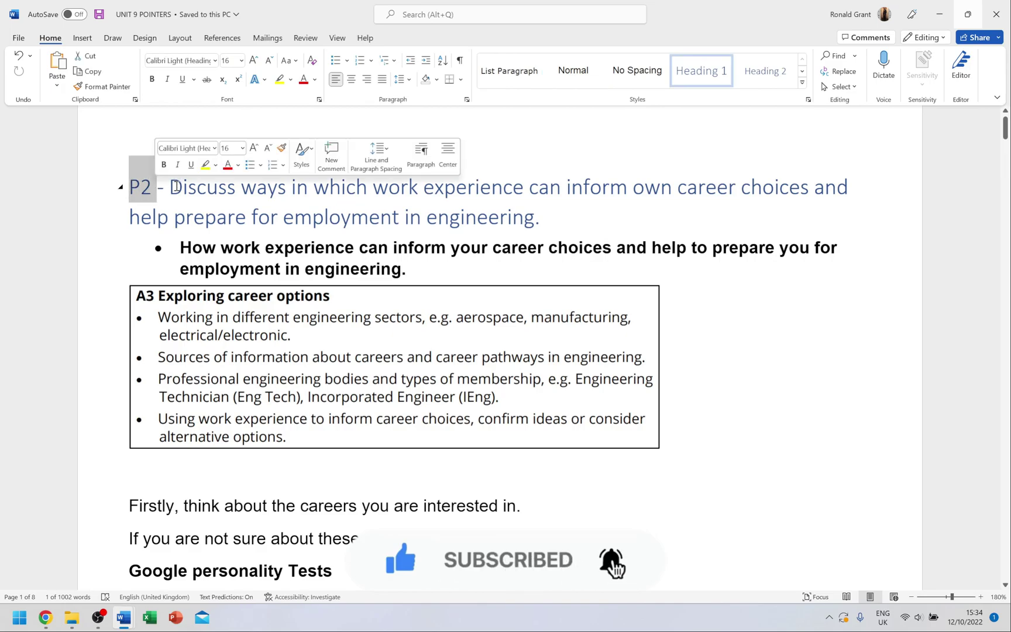
click(169, 188)
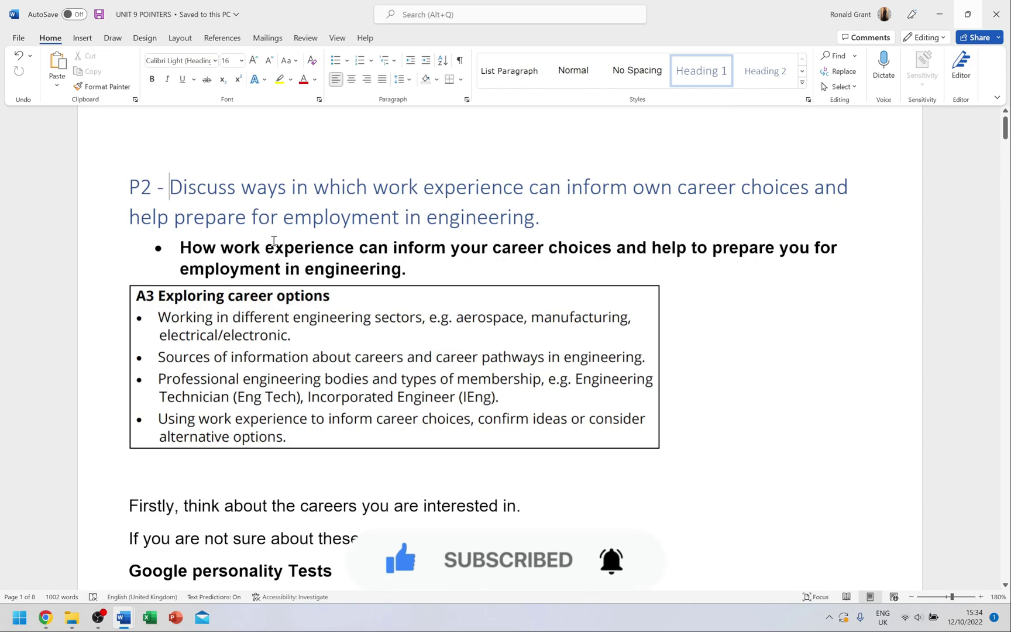
drag(540, 217, 129, 186)
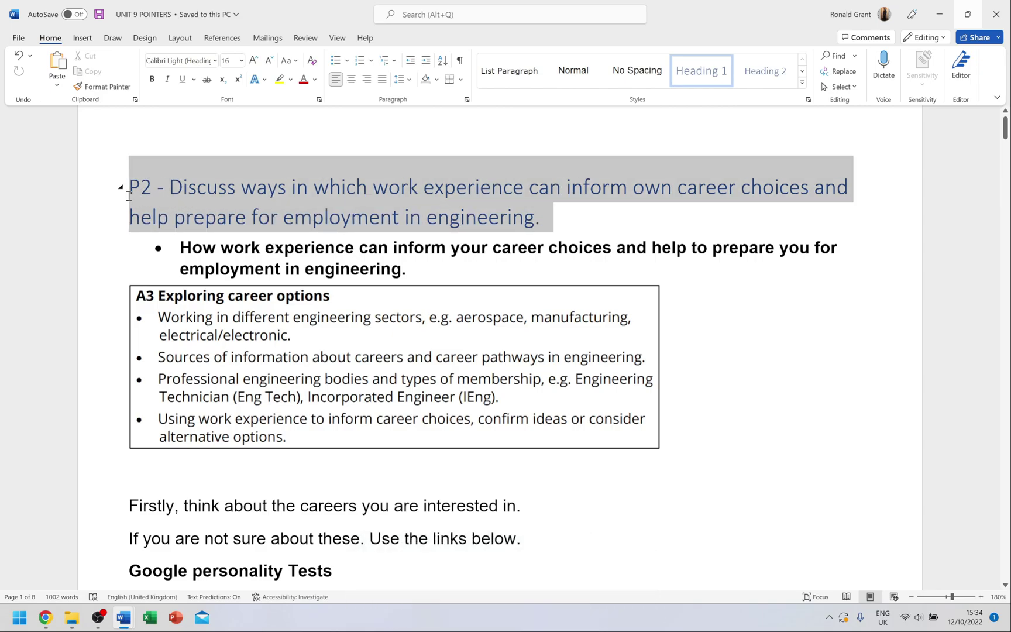
drag(415, 279, 183, 256)
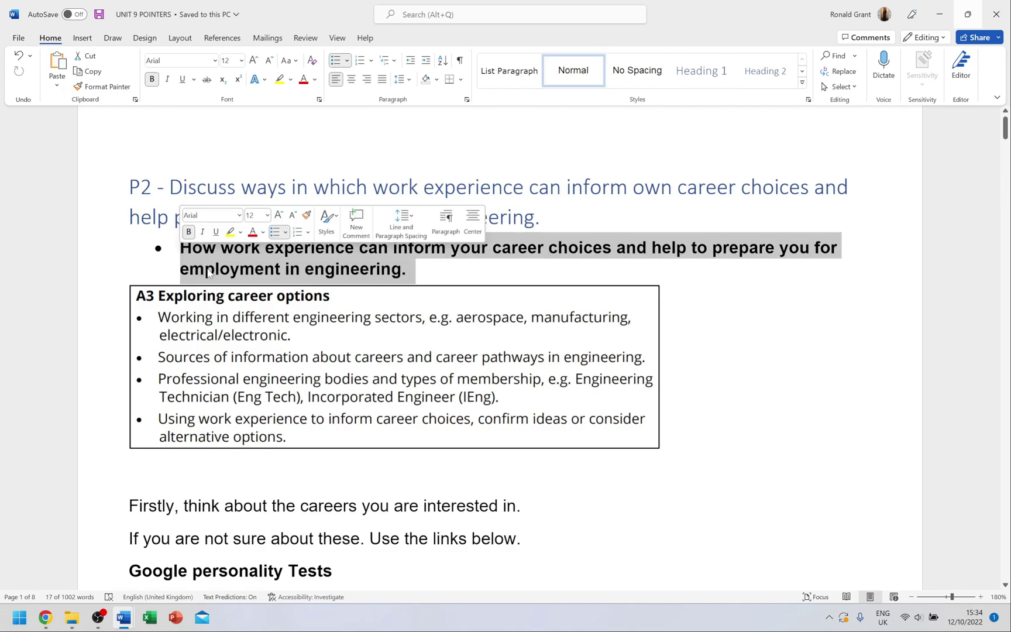
Read the U9_LaAB assignment brief's Task 1 down to the page 2 work-experience bullet.
mouse_move(124, 621)
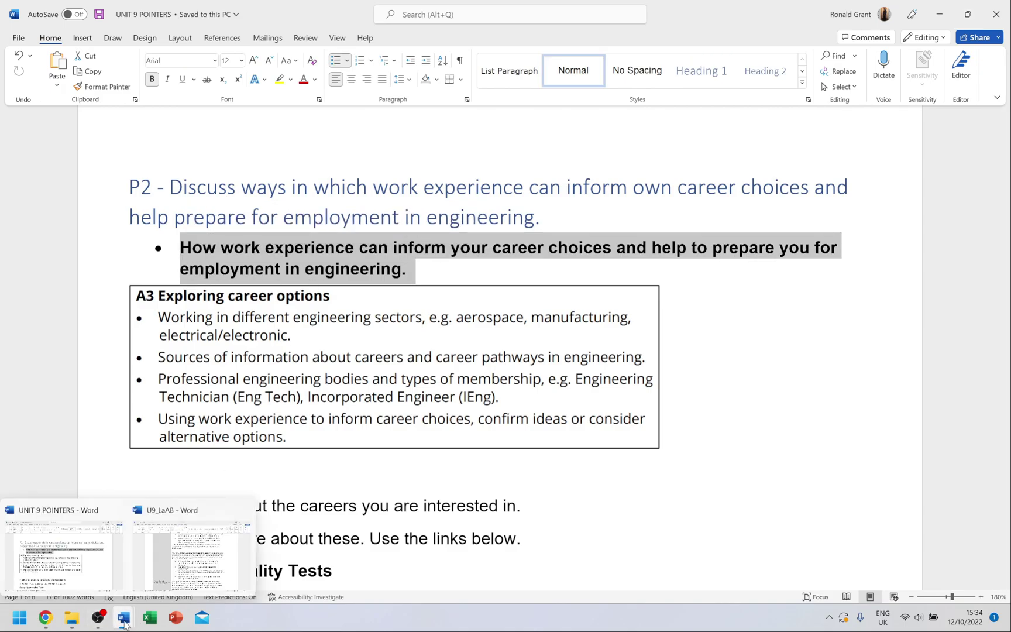
click(183, 561)
scroll(438, 377, up, 15)
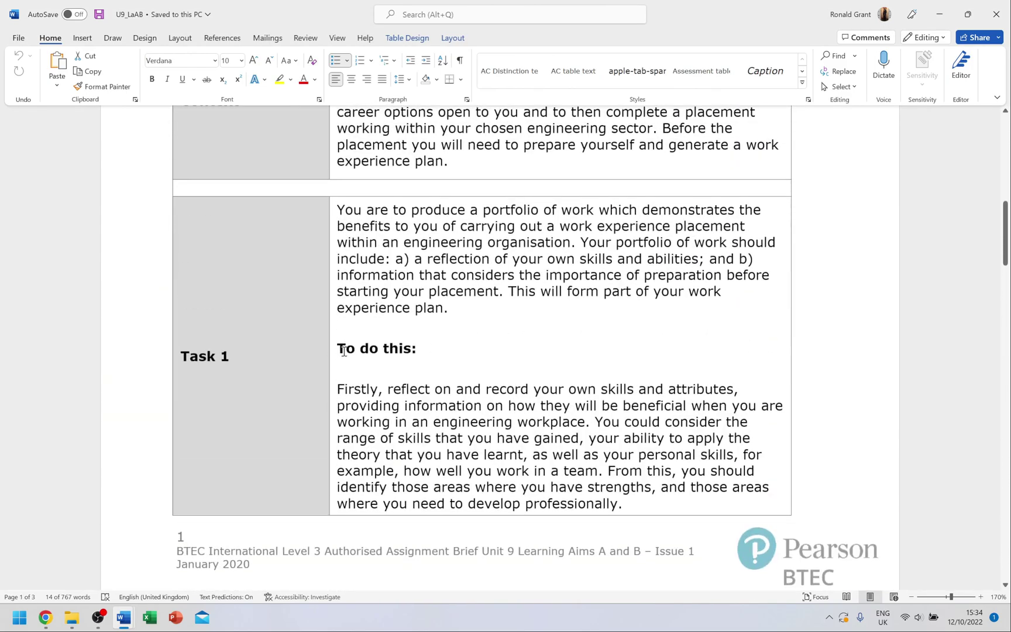
drag(344, 351, 429, 348)
drag(256, 364, 180, 353)
scroll(359, 401, down, 1)
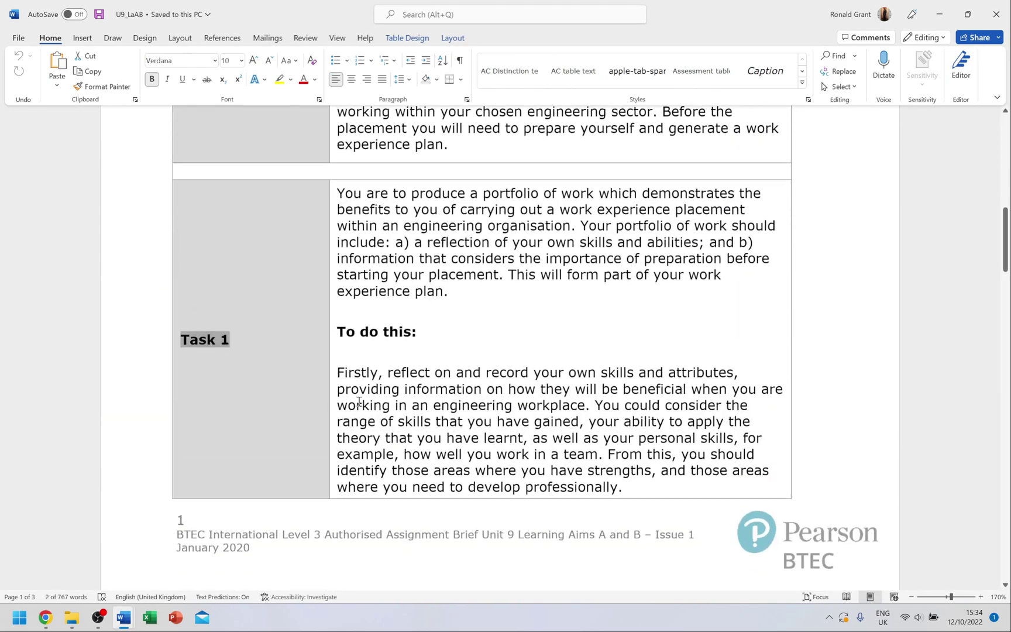
scroll(359, 401, down, 6)
drag(384, 345, 489, 379)
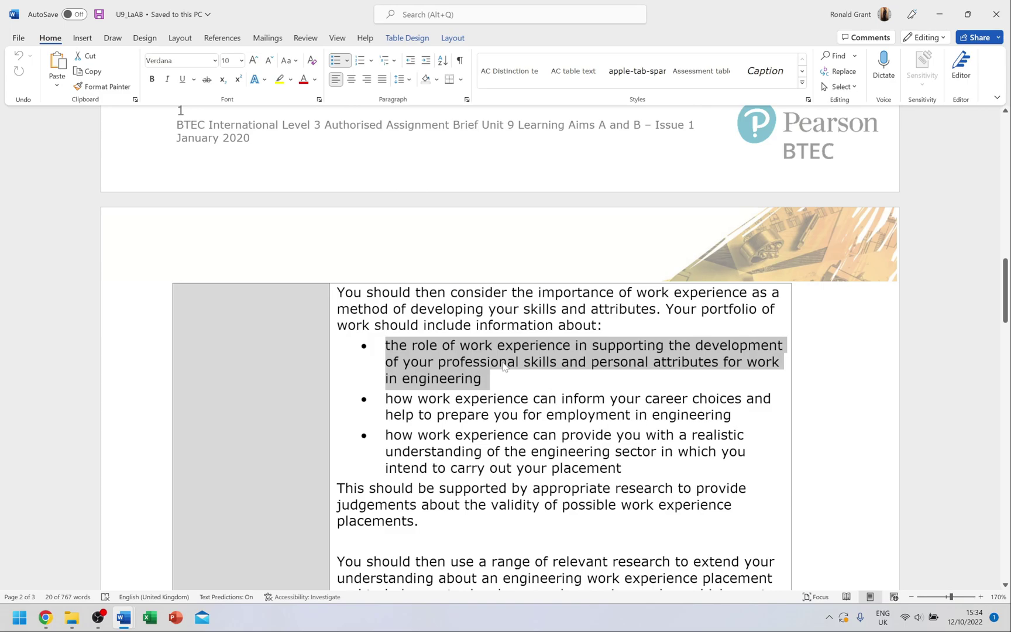
Compare the brief with the A3 career options picture in UNIT 9 POINTERS, then move to Chrome.
key(alt+Tab)
click(277, 359)
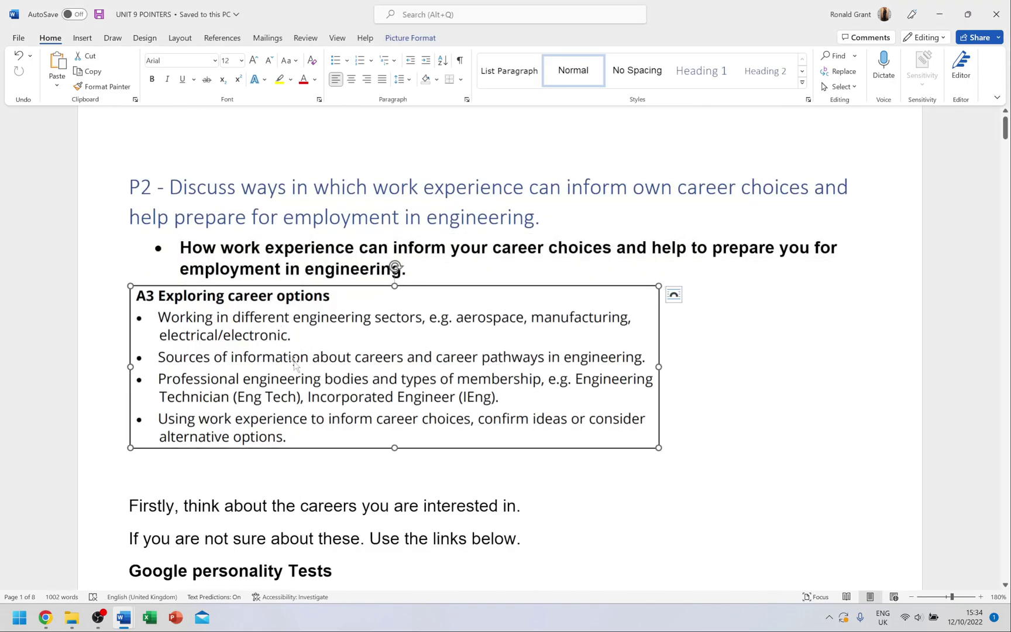
key(alt+Tab)
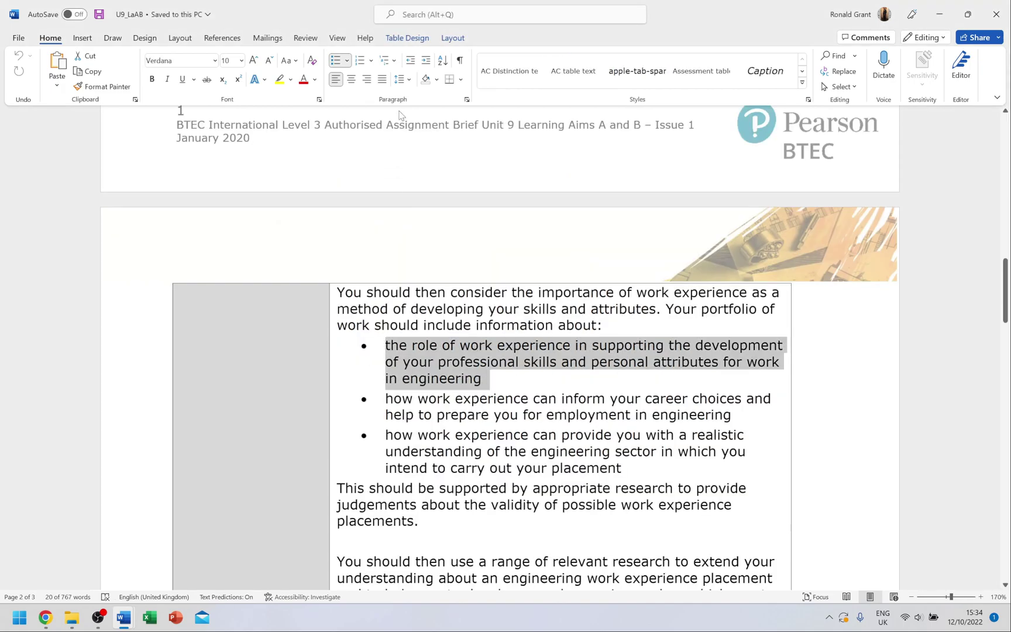
key(alt+Tab)
Open the BTEC specification PDF in Chrome and scroll to the Unit 9 Content and A3 list.
click(584, 420)
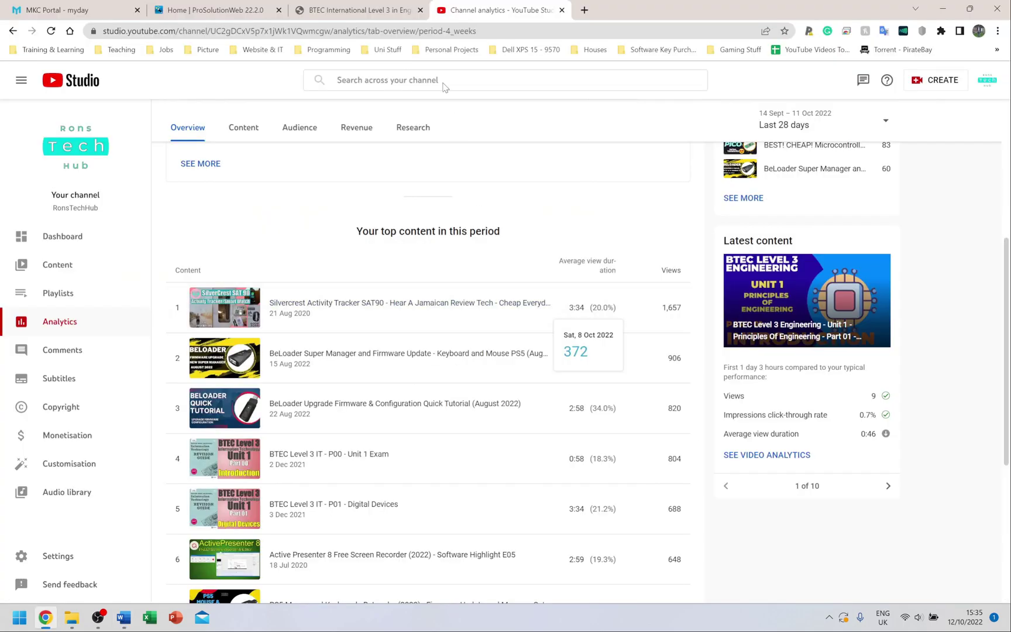
click(360, 10)
scroll(400, 211, up, 2)
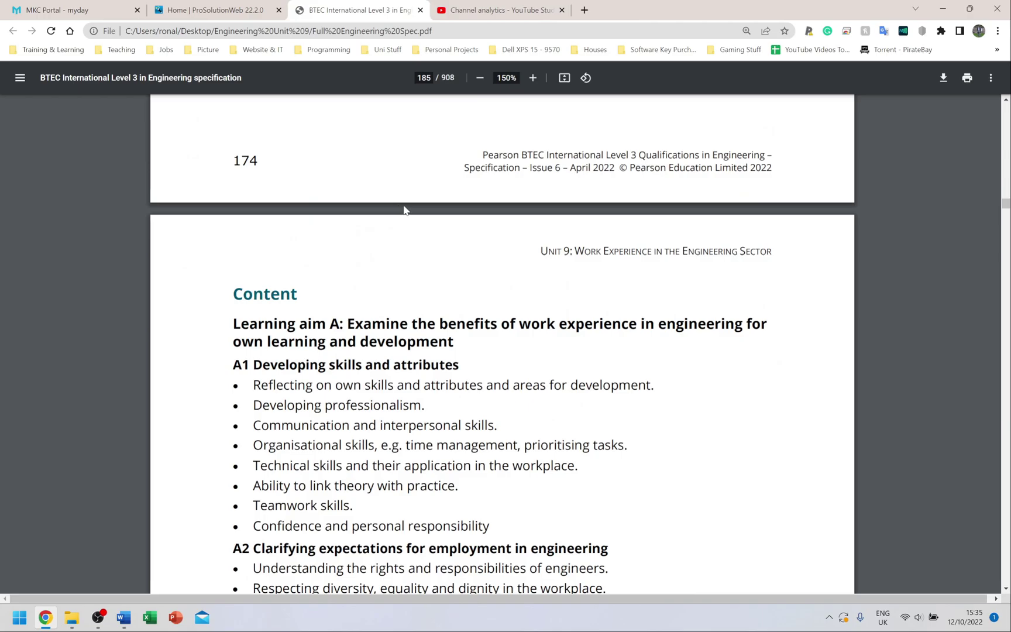
scroll(404, 211, down, 4)
scroll(405, 209, up, 3)
scroll(404, 210, up, 1)
drag(233, 293, 297, 295)
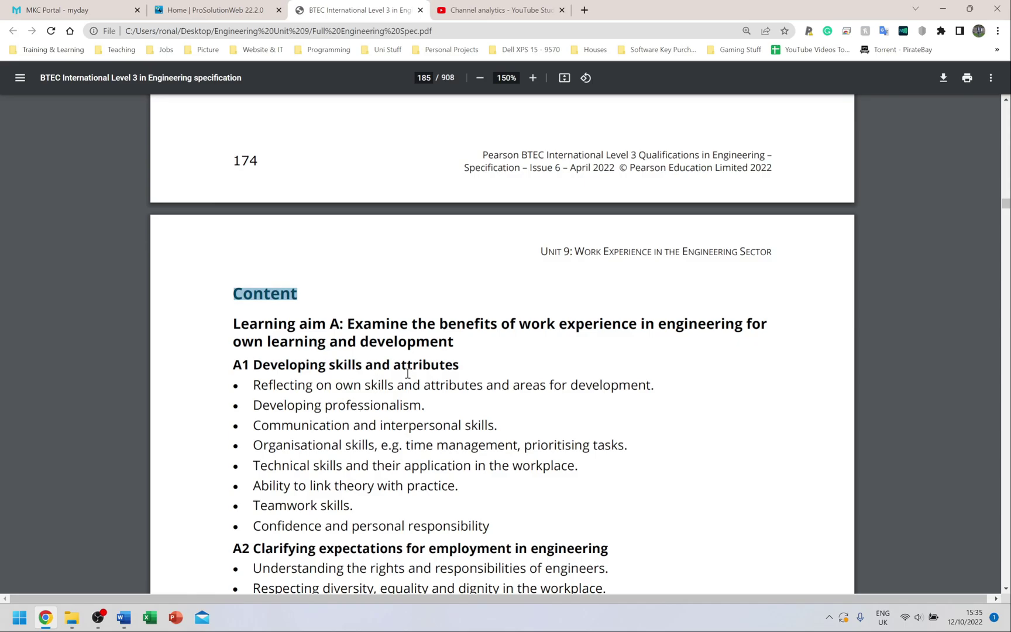
scroll(407, 373, down, 1)
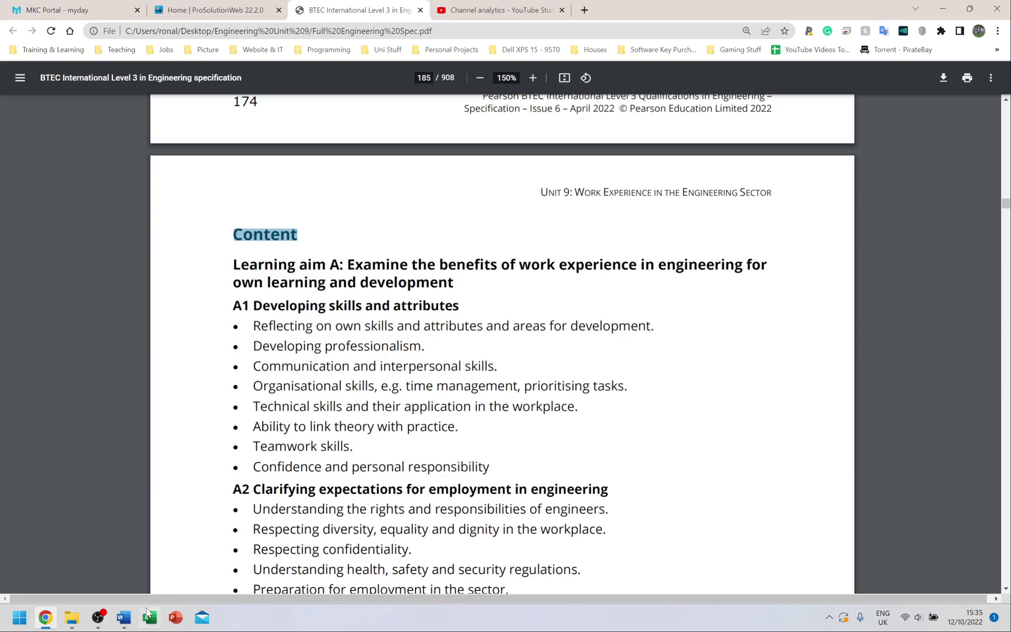
Return to the UNIT 9 POINTERS Word document from the taskbar.
mouse_move(124, 617)
mouse_move(187, 555)
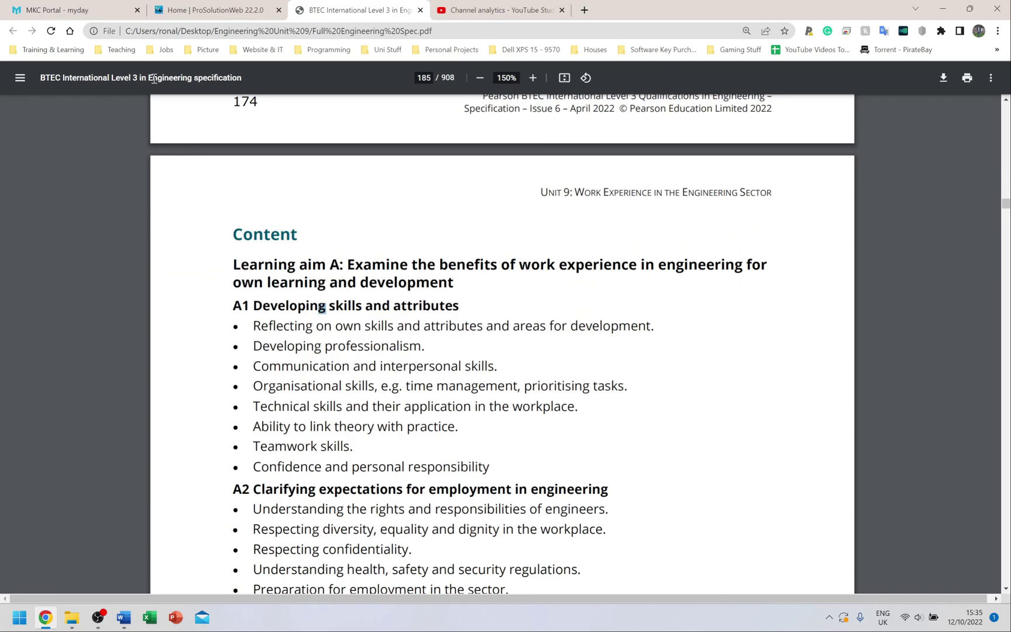
scroll(282, 358, down, 2)
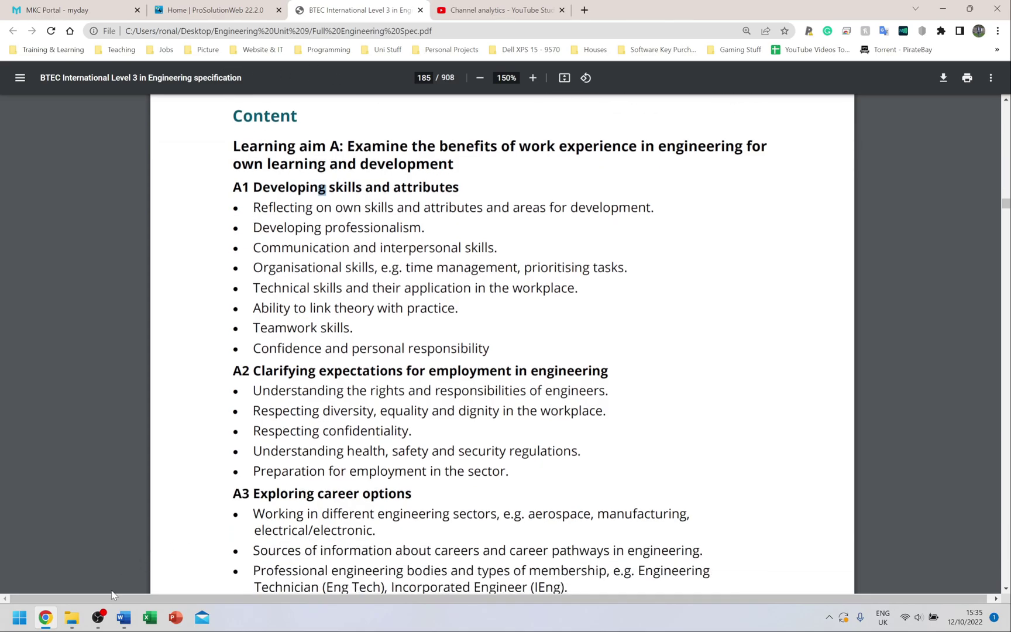
click(107, 552)
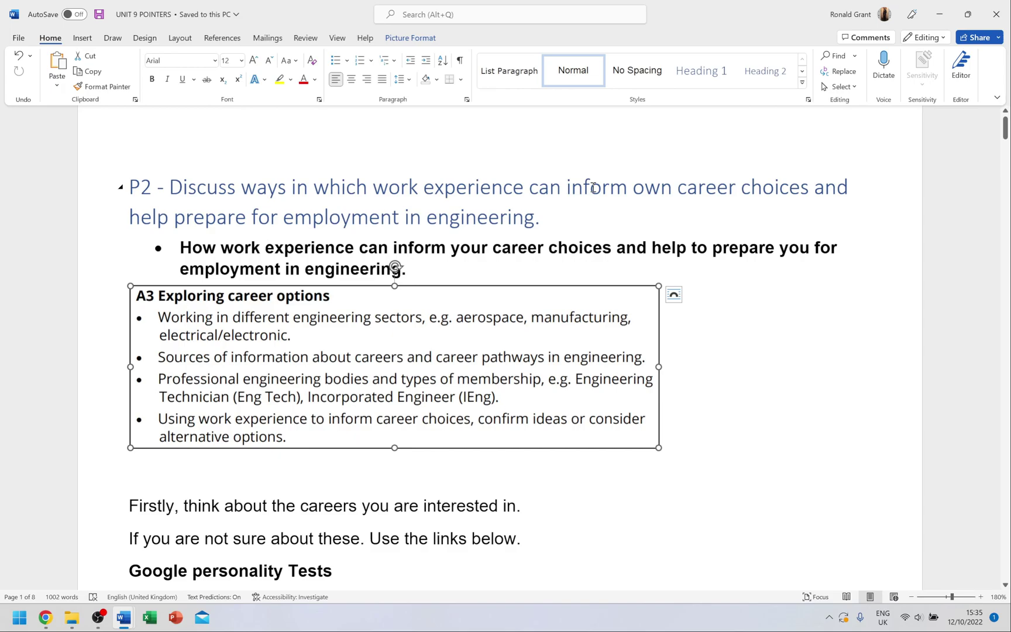
drag(638, 188, 735, 211)
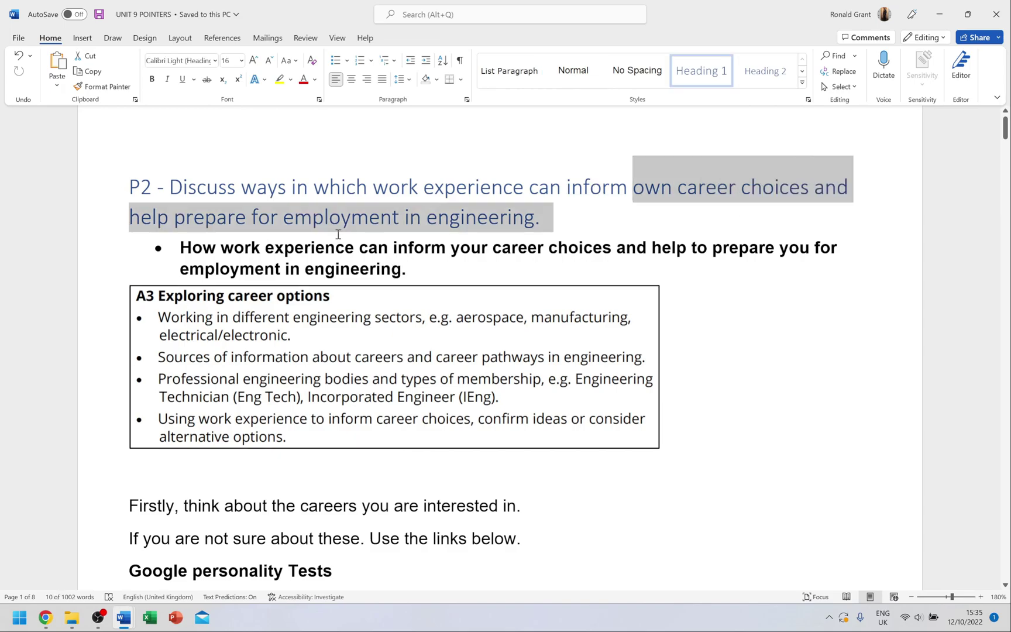
drag(430, 274, 184, 248)
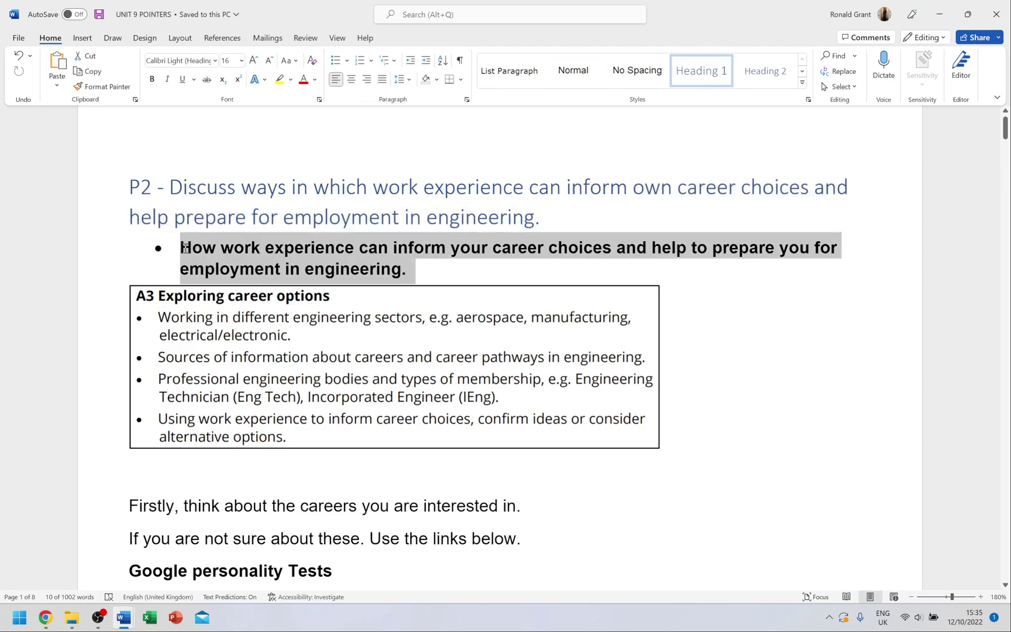
click(230, 269)
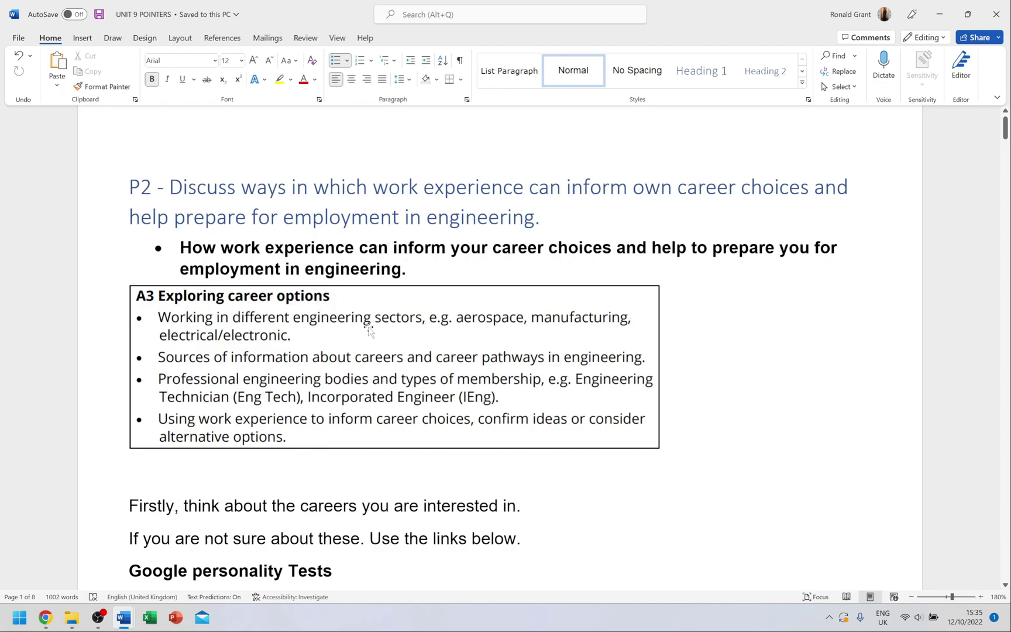
click(350, 333)
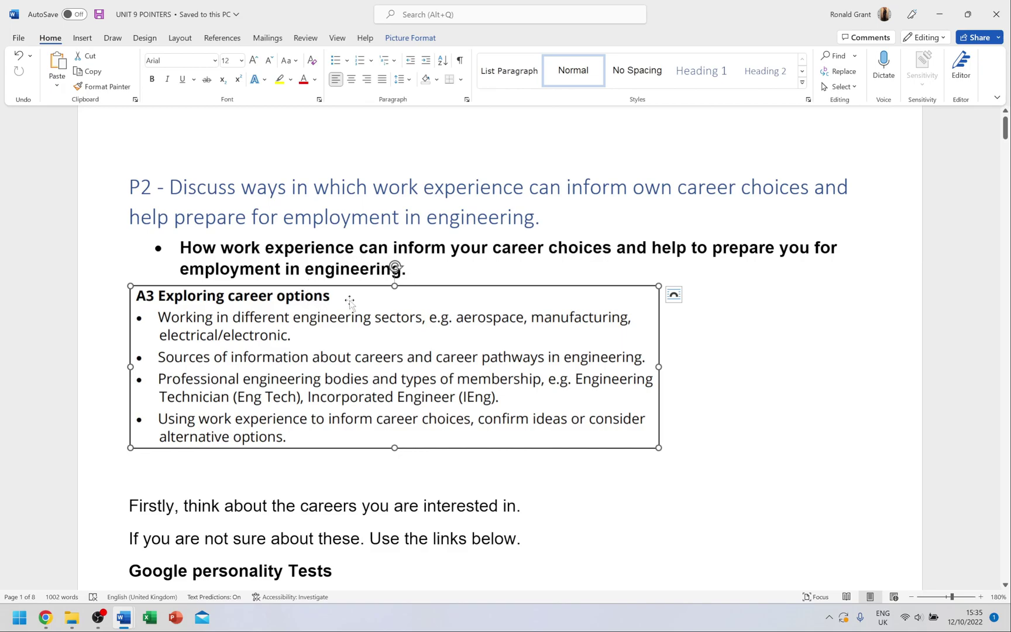
click(220, 260)
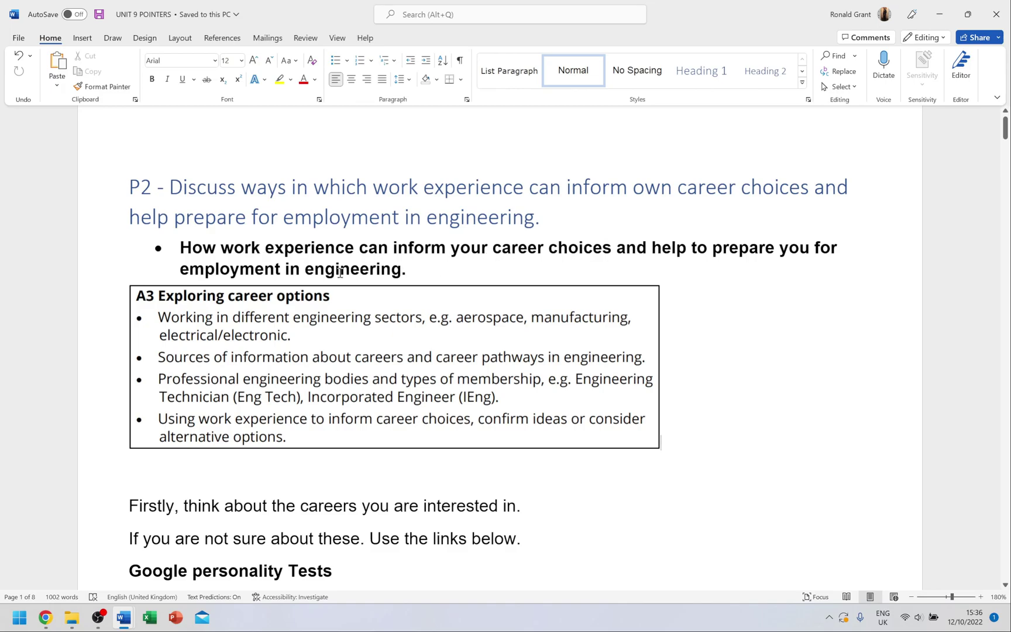
scroll(340, 273, down, 3)
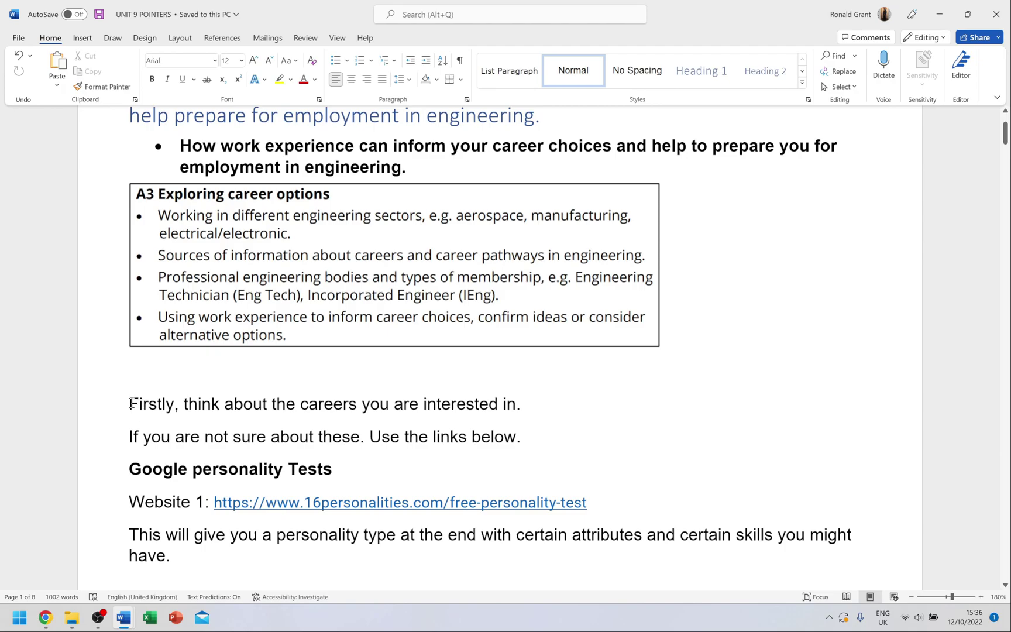
drag(130, 404, 530, 405)
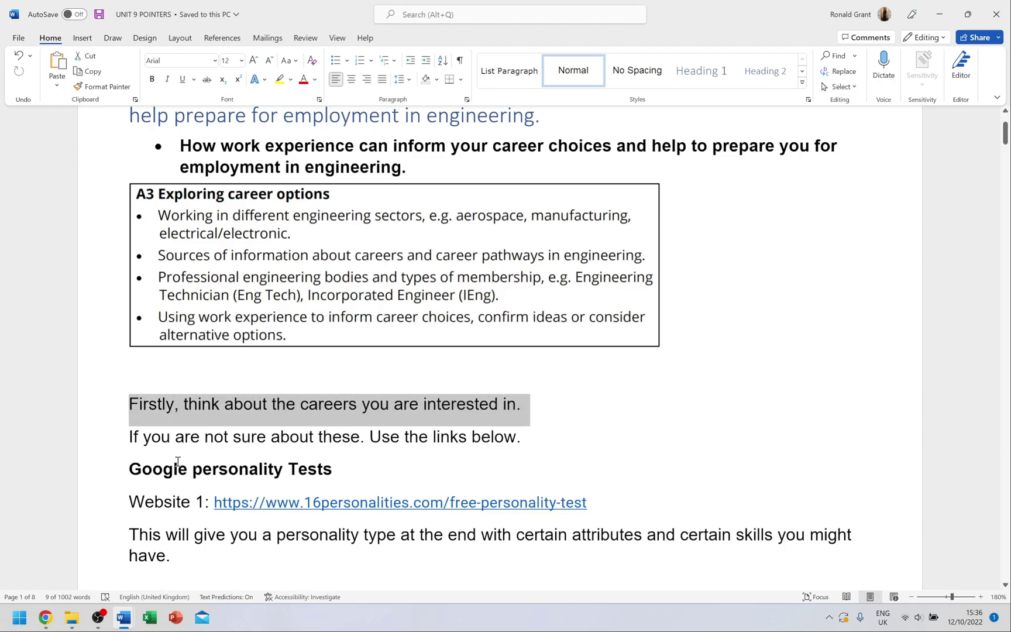
drag(134, 437, 361, 437)
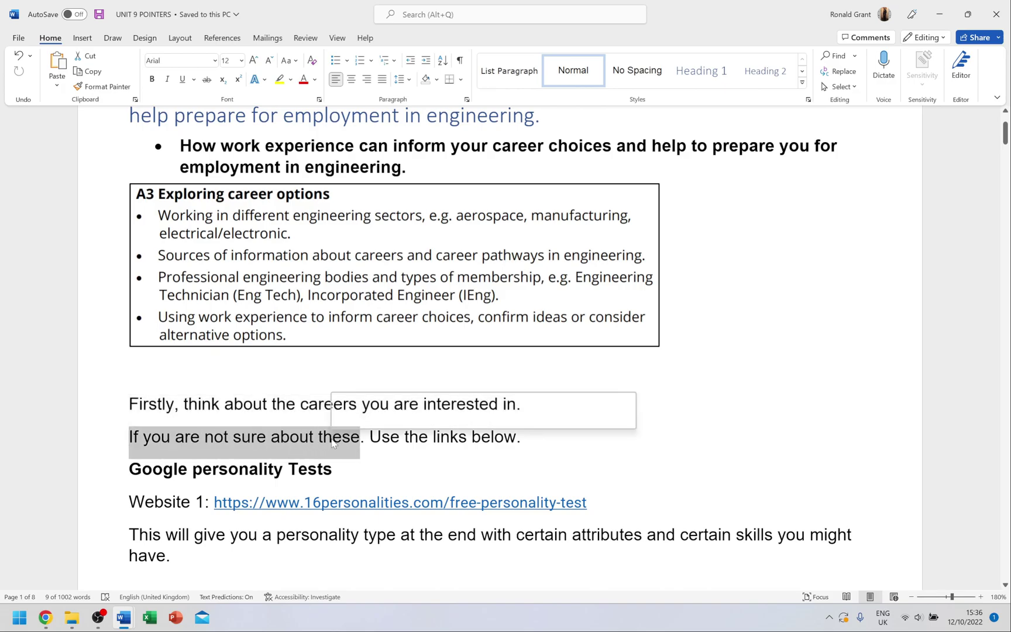
click(345, 469)
drag(597, 507, 129, 468)
scroll(149, 468, down, 2)
scroll(149, 467, down, 1)
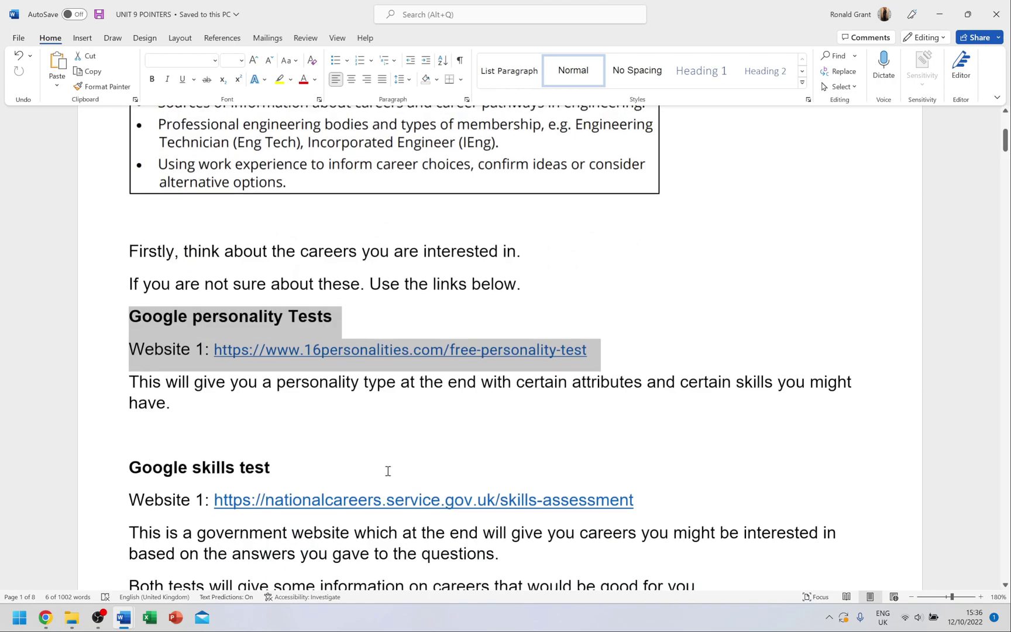
click(658, 496)
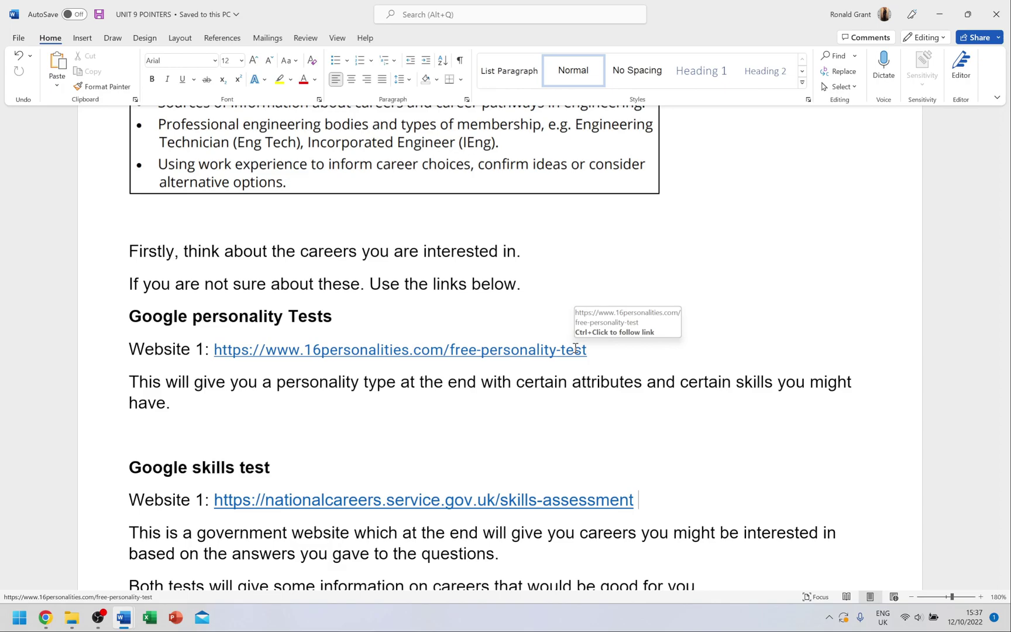
drag(612, 367, 140, 319)
drag(652, 498, 134, 467)
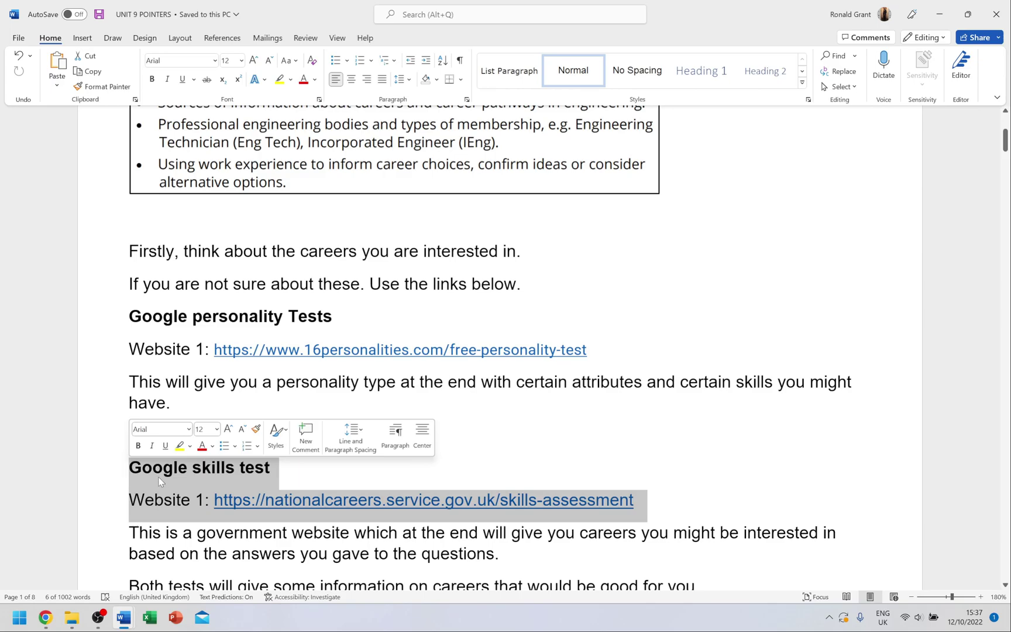
click(388, 497)
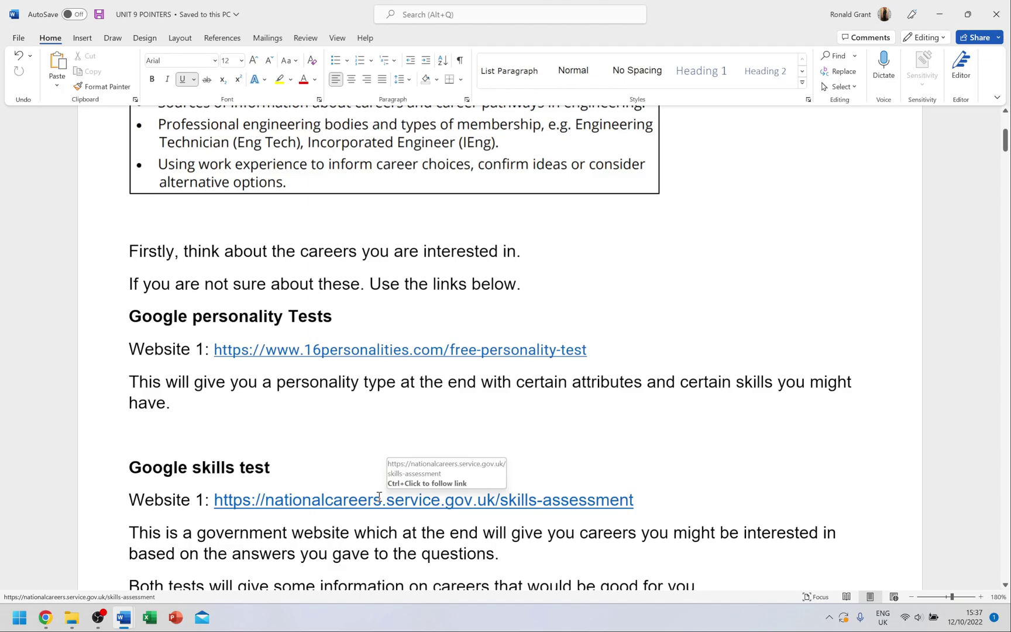
drag(650, 503, 124, 313)
click(226, 410)
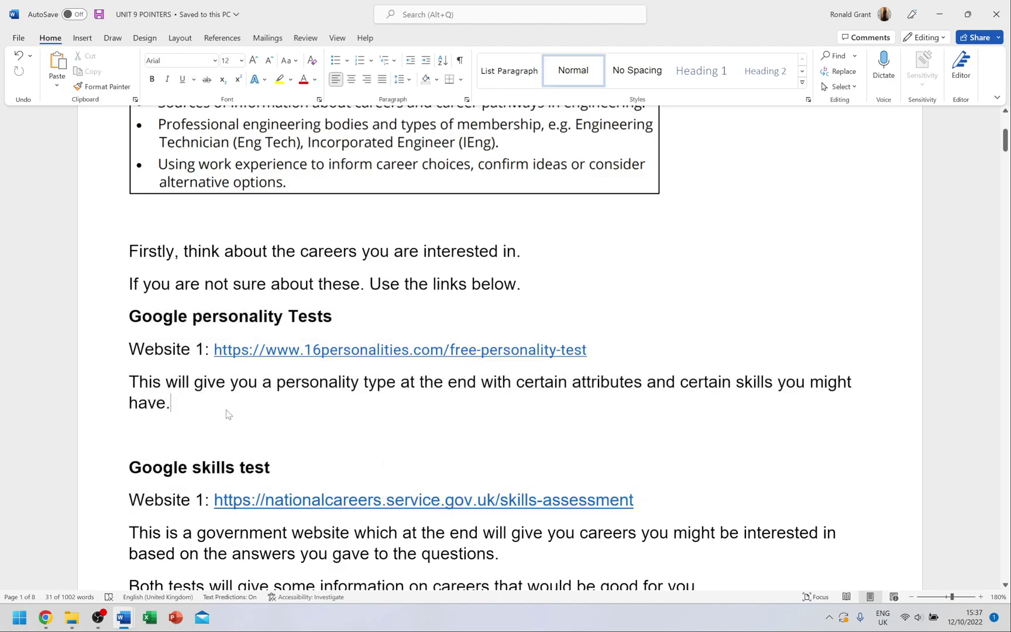
scroll(222, 412, down, 3)
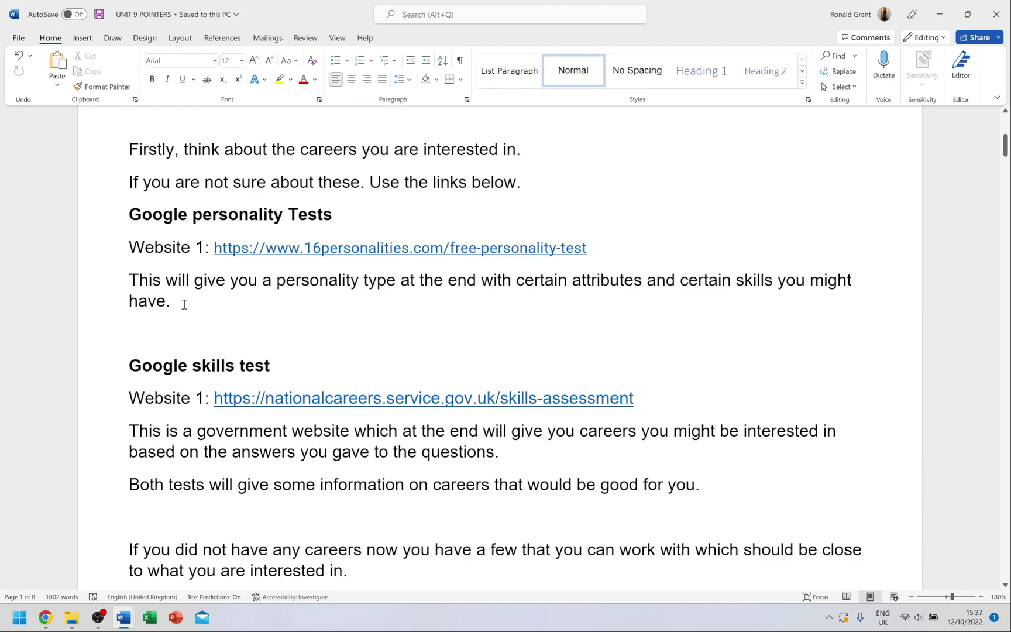
triple_click(170, 301)
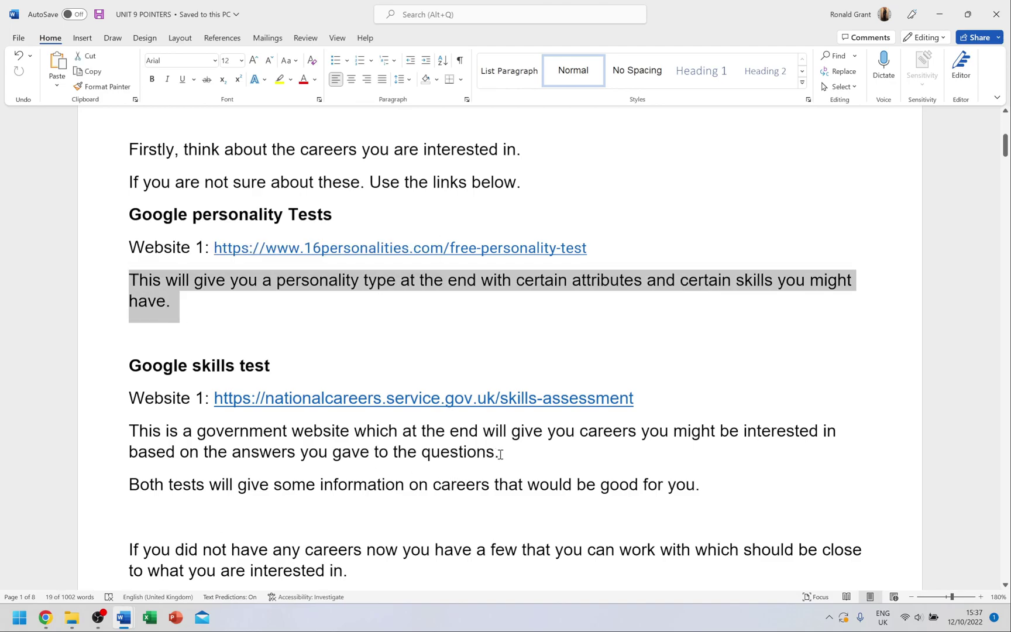
drag(500, 455, 128, 430)
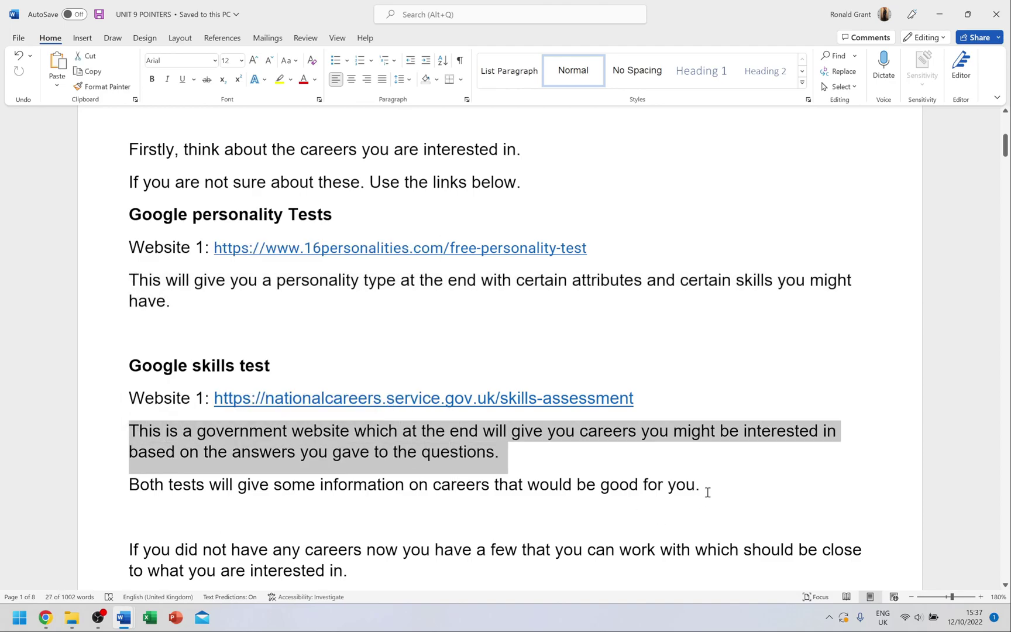
drag(707, 492, 127, 432)
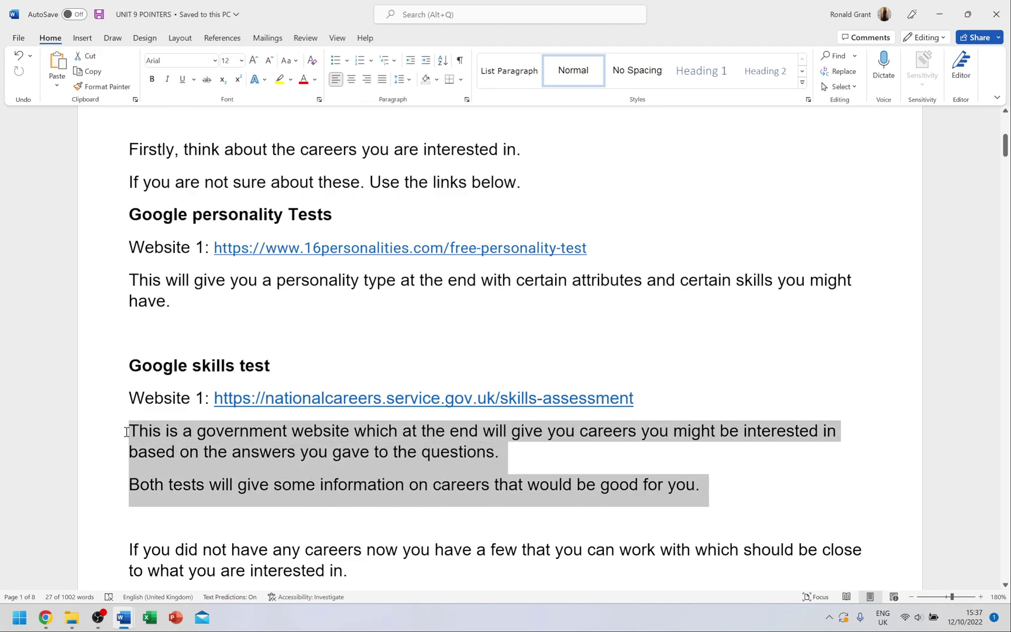
click(175, 477)
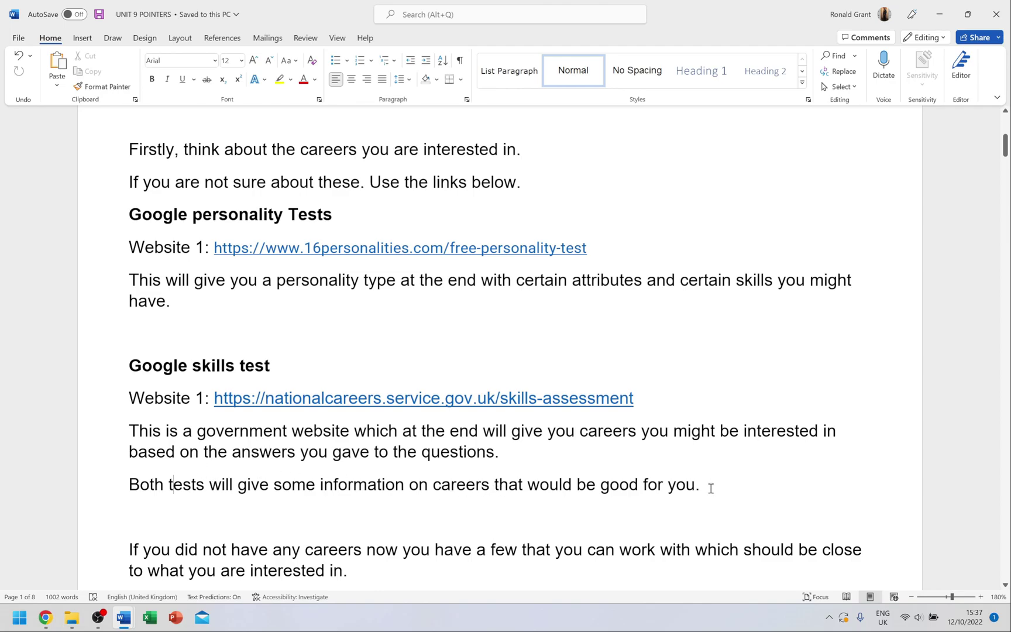
scroll(710, 488, down, 3)
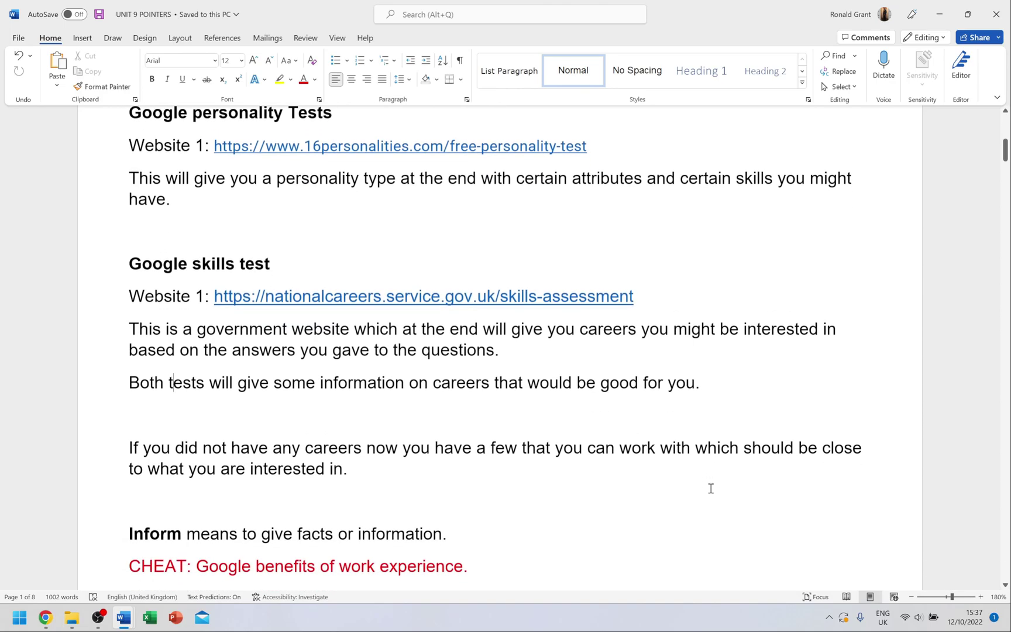
scroll(712, 468, up, 1)
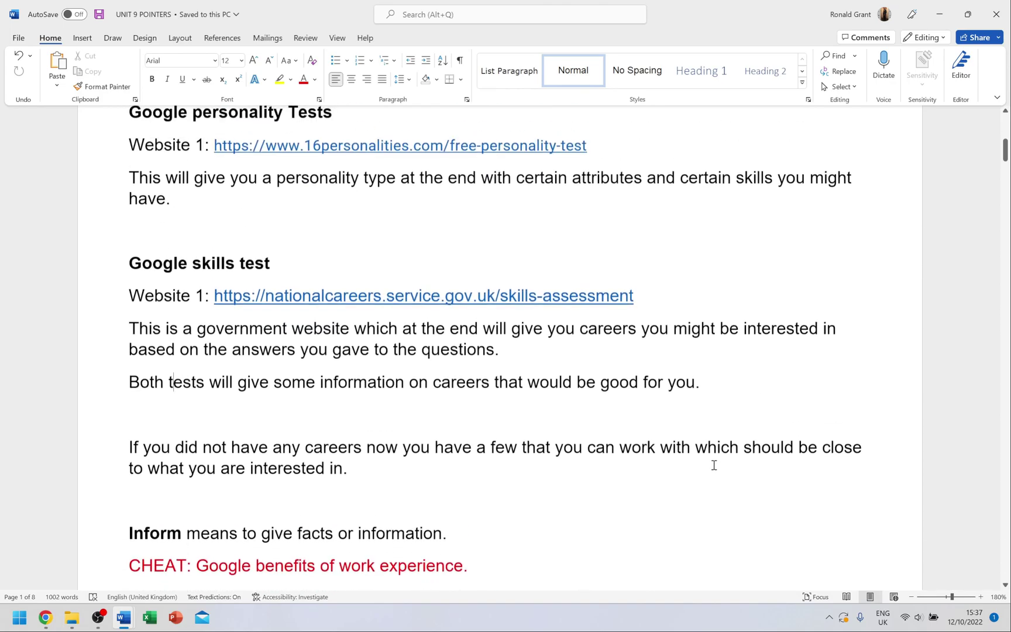
Remove the red CHEAT line and type 'Cloud ' in front of 'Solutions Architect'.
key(ctrl+z)
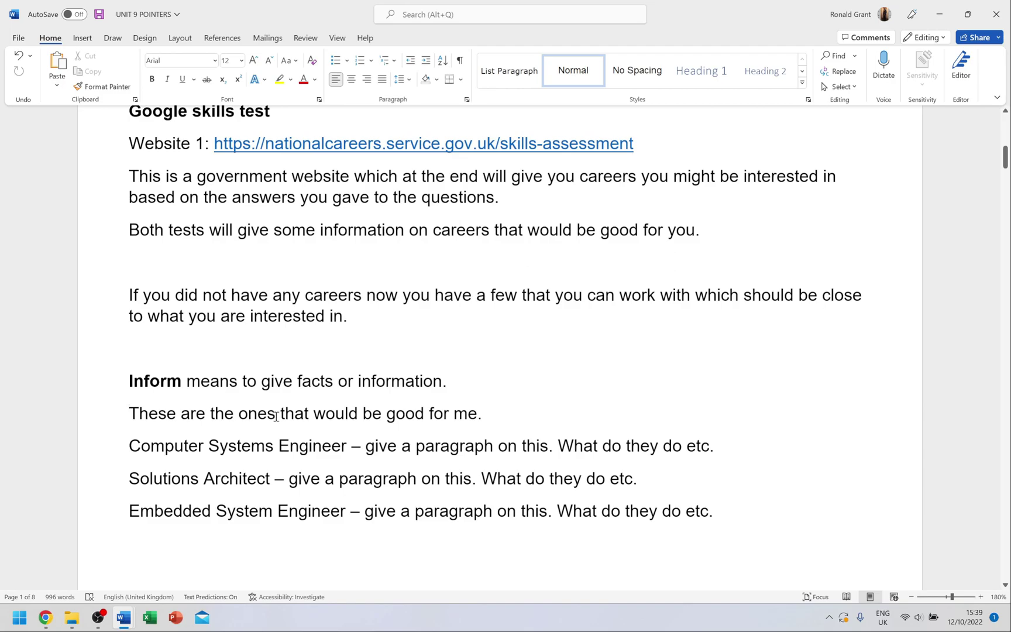
drag(677, 511, 309, 445)
click(139, 462)
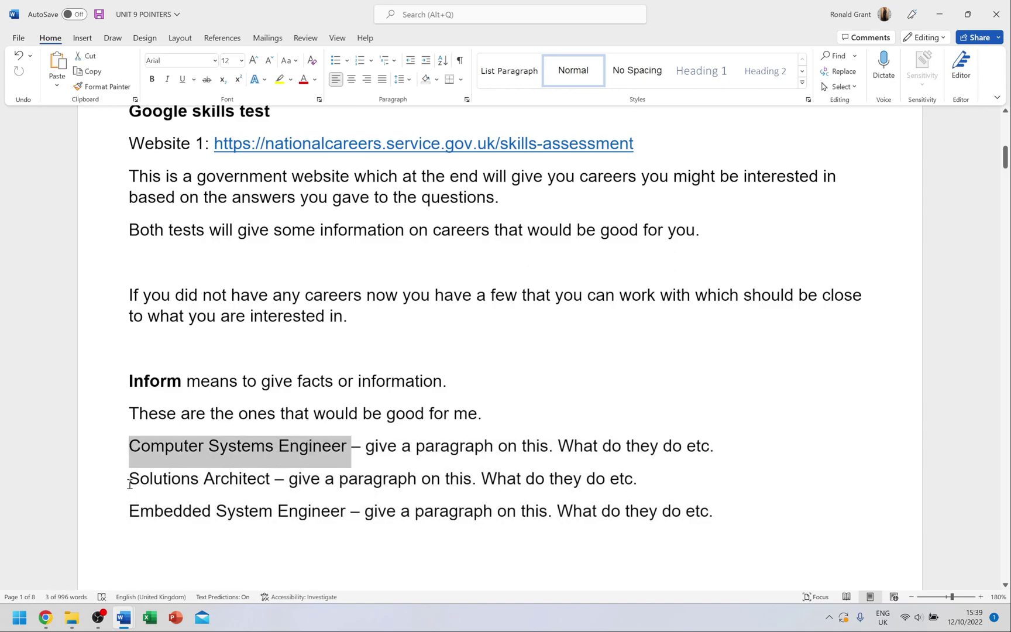
drag(130, 480, 273, 479)
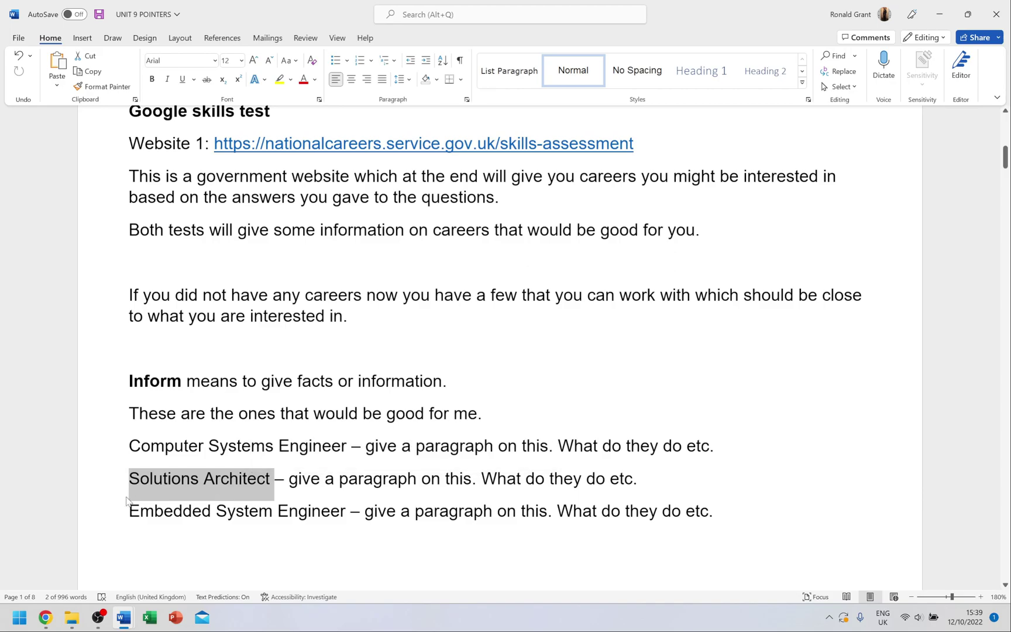
click(131, 480)
text(Cloud)
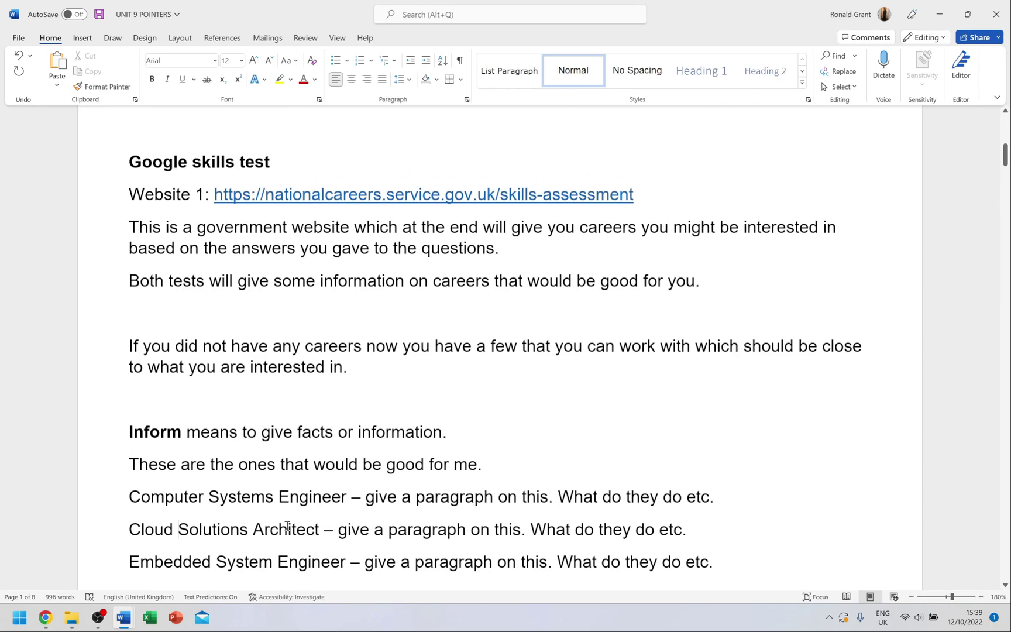
Look over the career test links above the role list.
scroll(323, 476, down, 1)
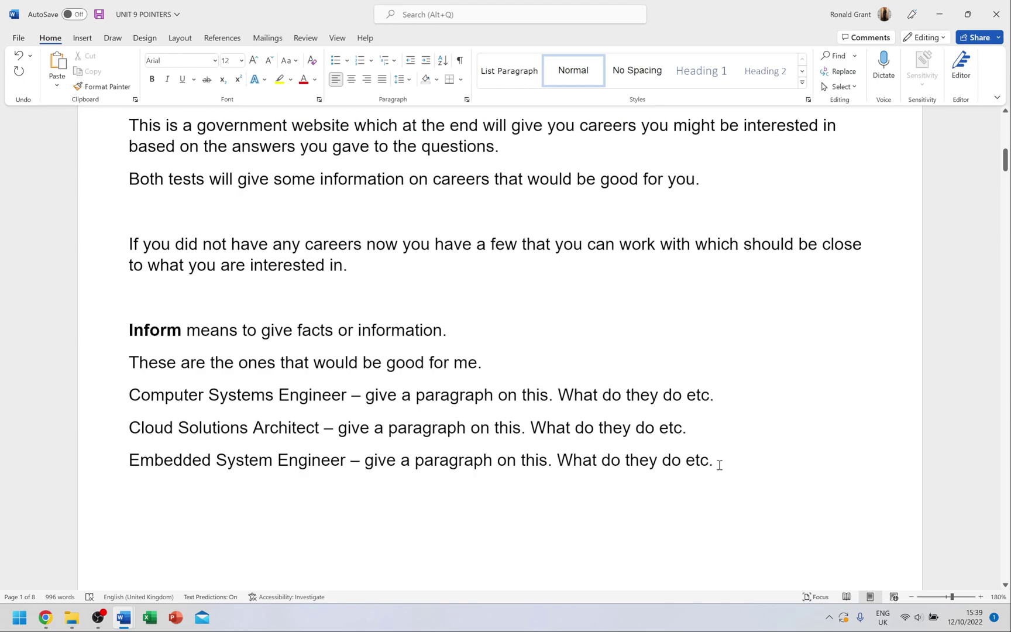
scroll(660, 284, up, 4)
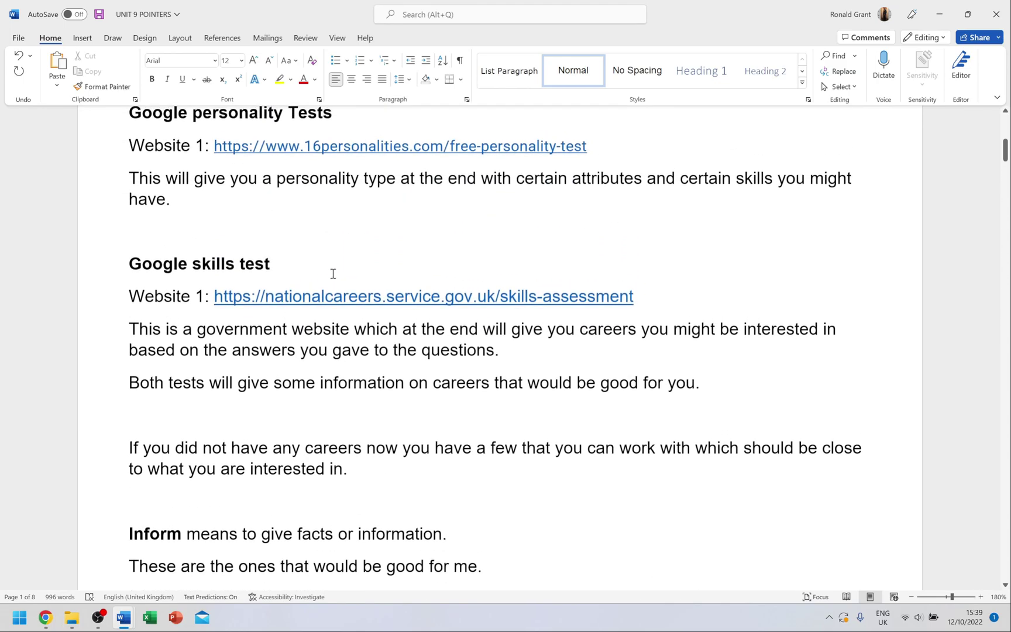
drag(663, 309, 278, 178)
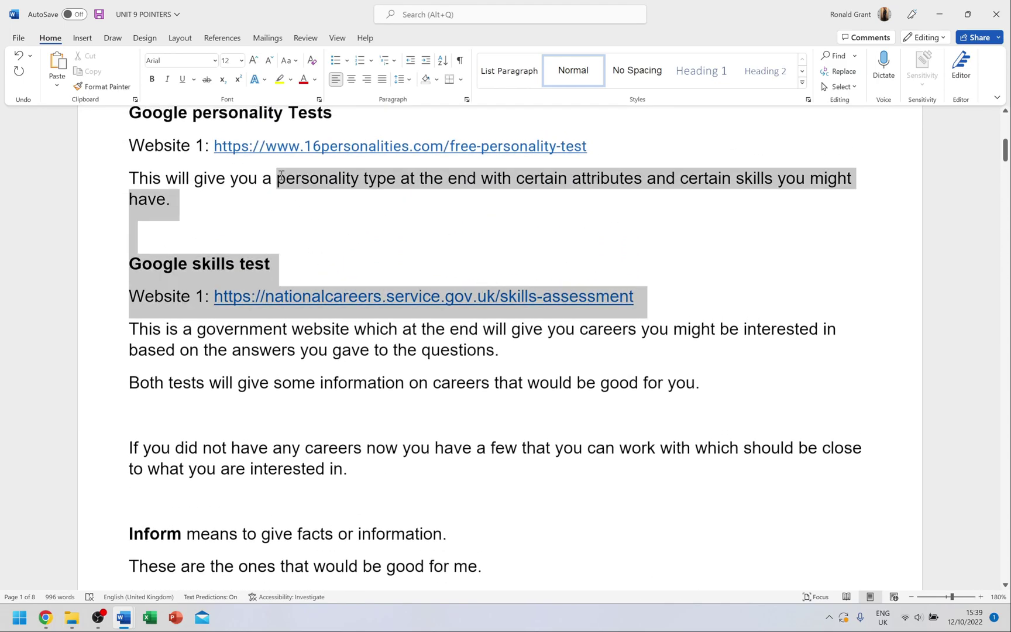
scroll(413, 327, down, 3)
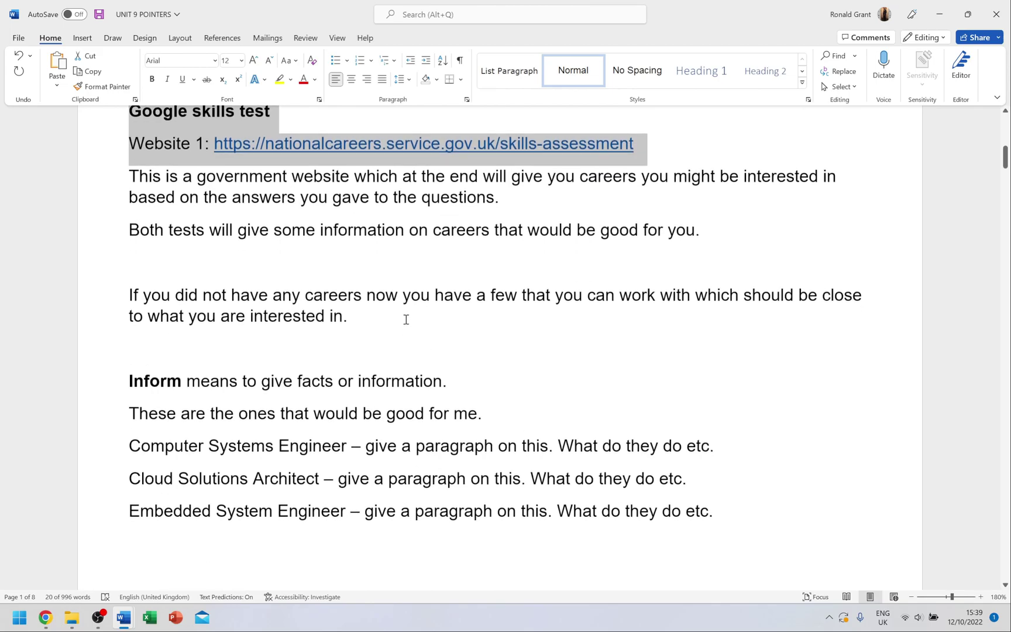
click(406, 318)
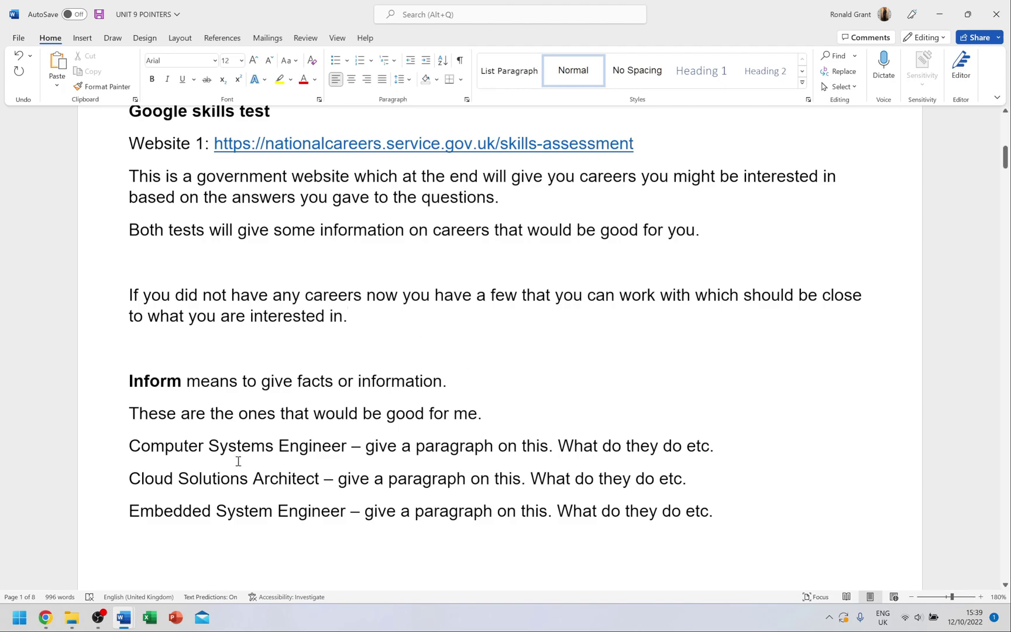
Review the Computer Systems Engineer, Cloud Solutions Architect and Embedded System Engineer role lines.
drag(127, 446, 350, 446)
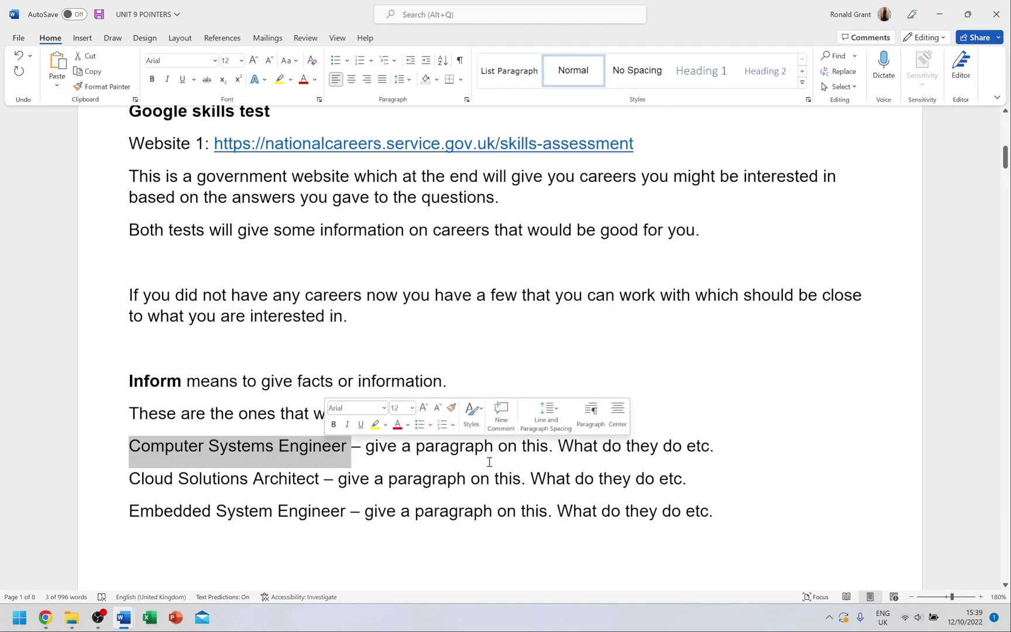
click(323, 448)
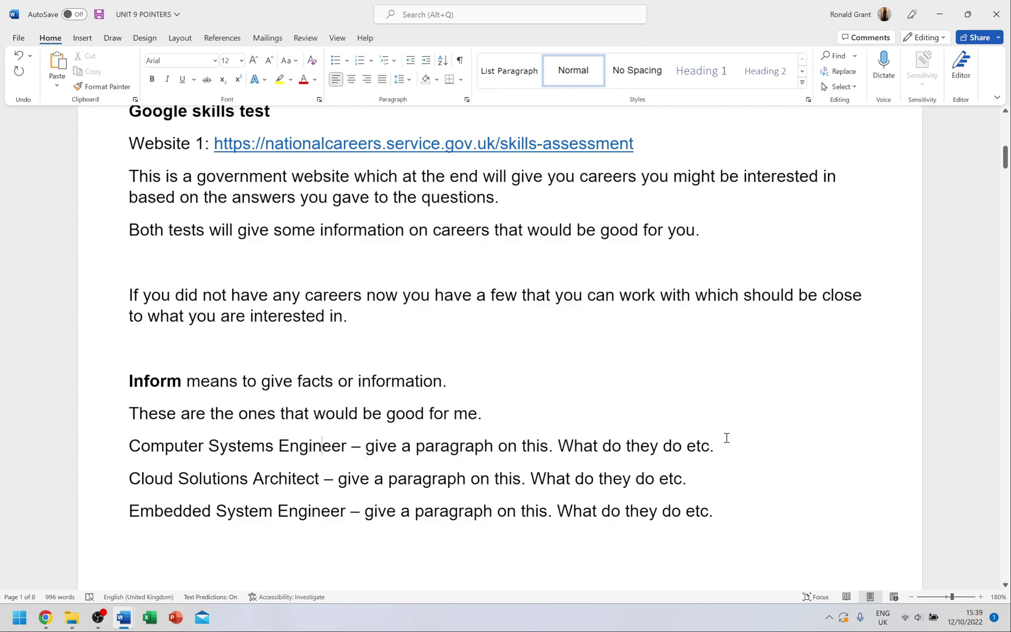
drag(721, 449, 130, 450)
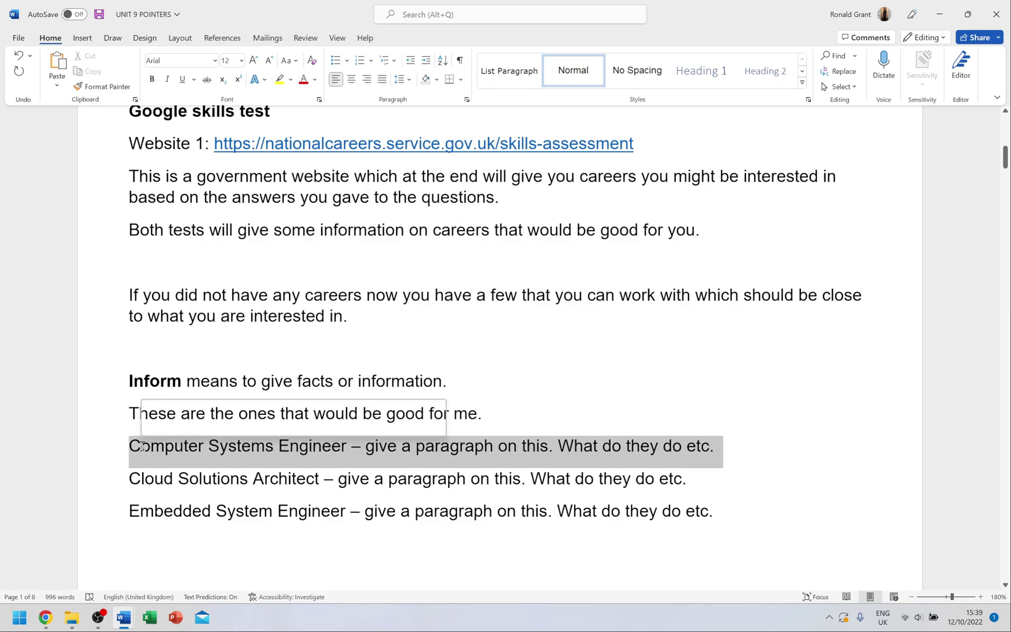
click(295, 451)
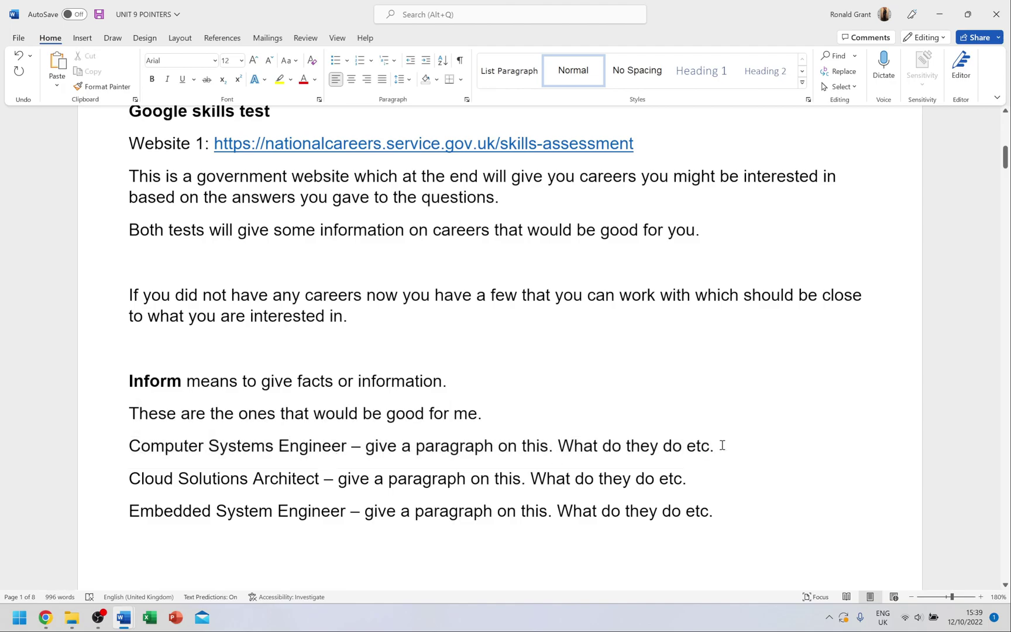
drag(722, 445, 178, 460)
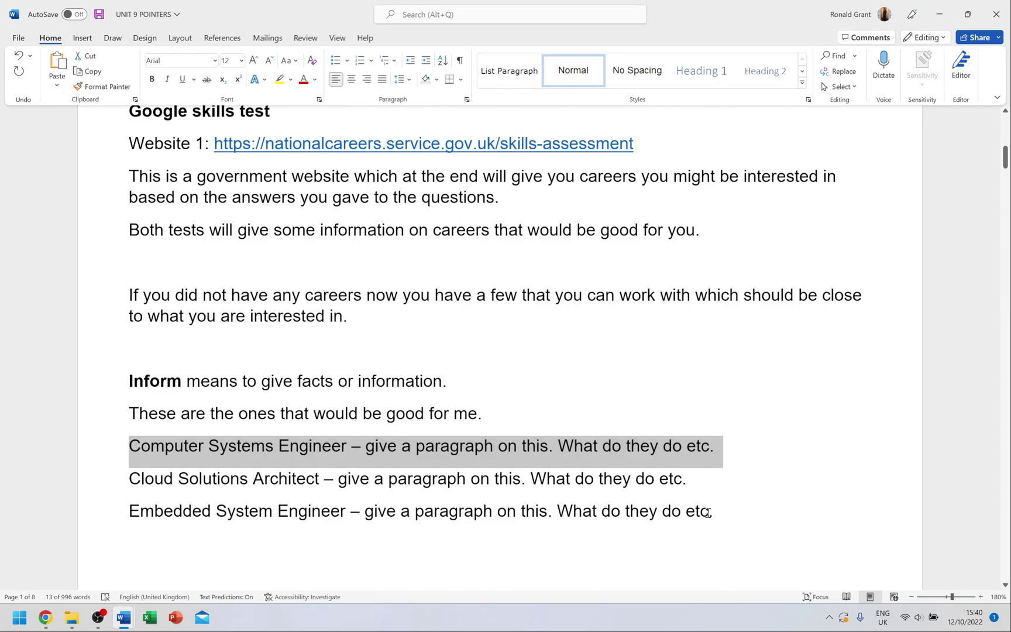
drag(719, 513, 137, 455)
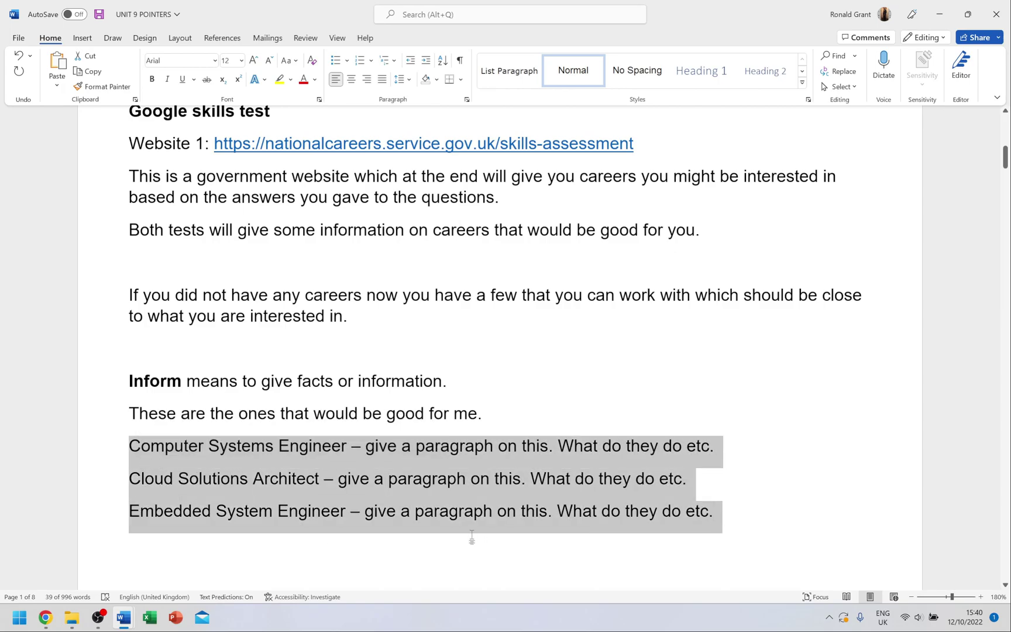
click(442, 515)
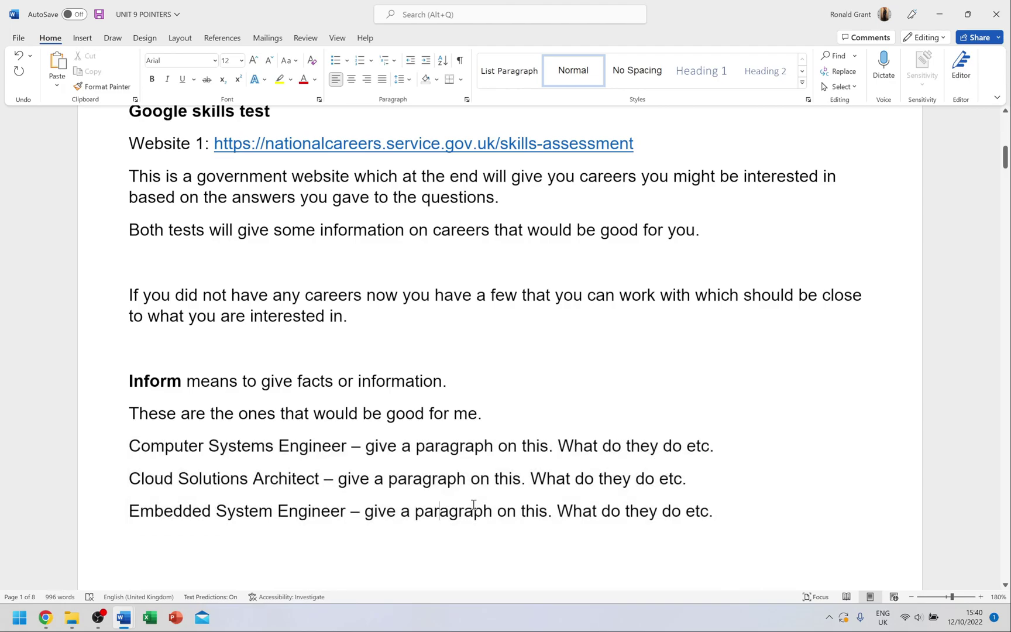
drag(724, 448, 146, 505)
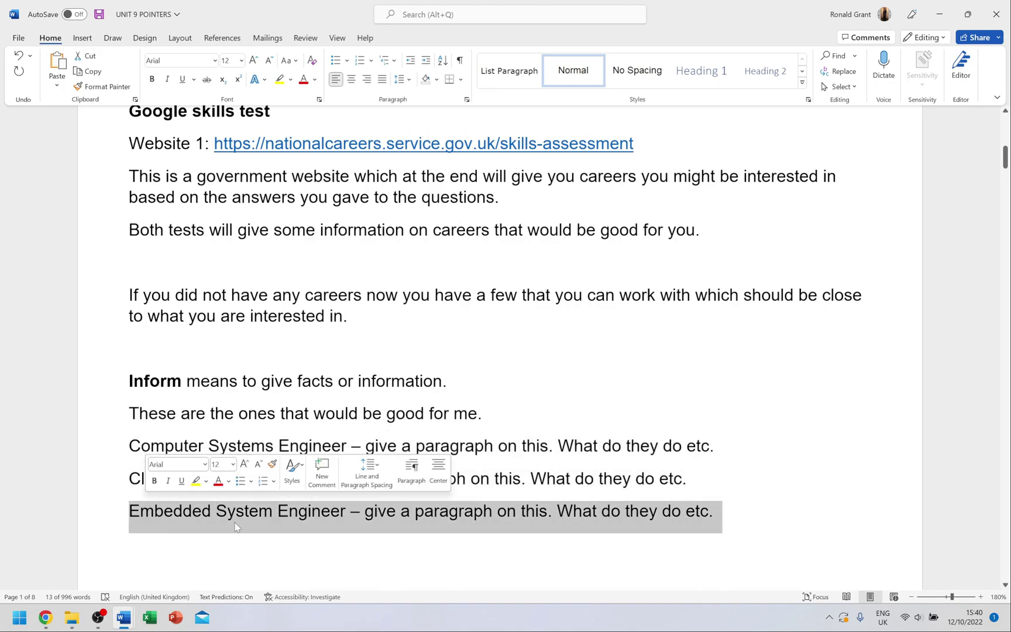
scroll(234, 525, down, 1)
scroll(236, 526, up, 1)
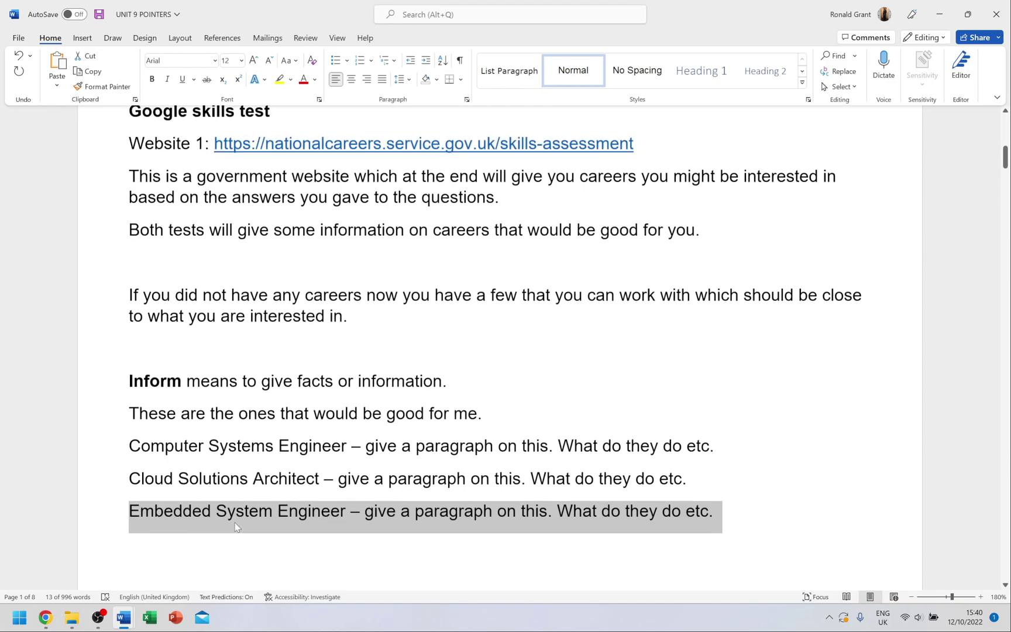
click(592, 513)
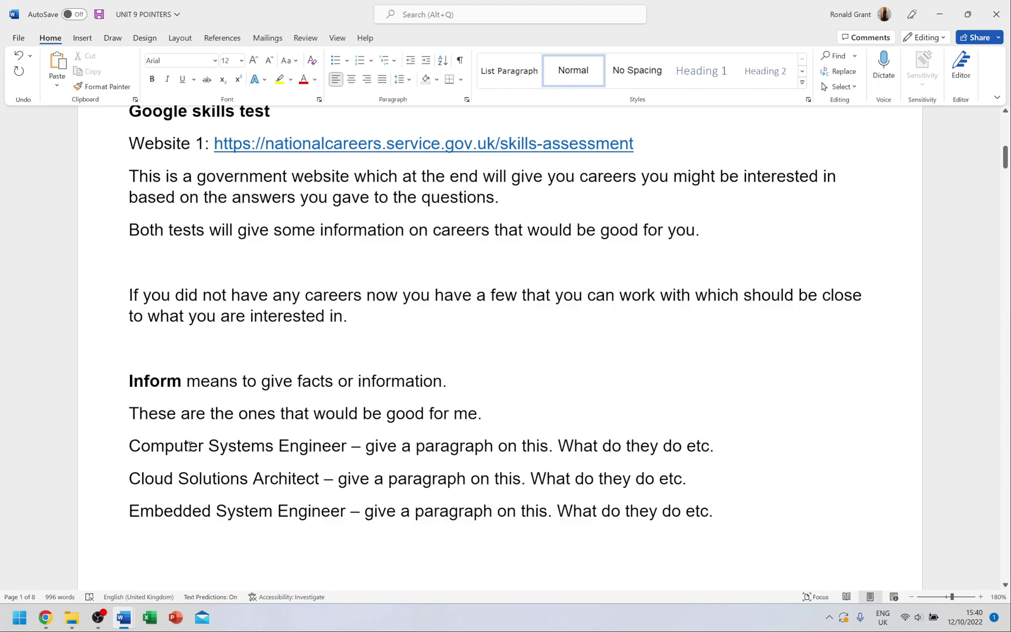
drag(131, 446, 333, 445)
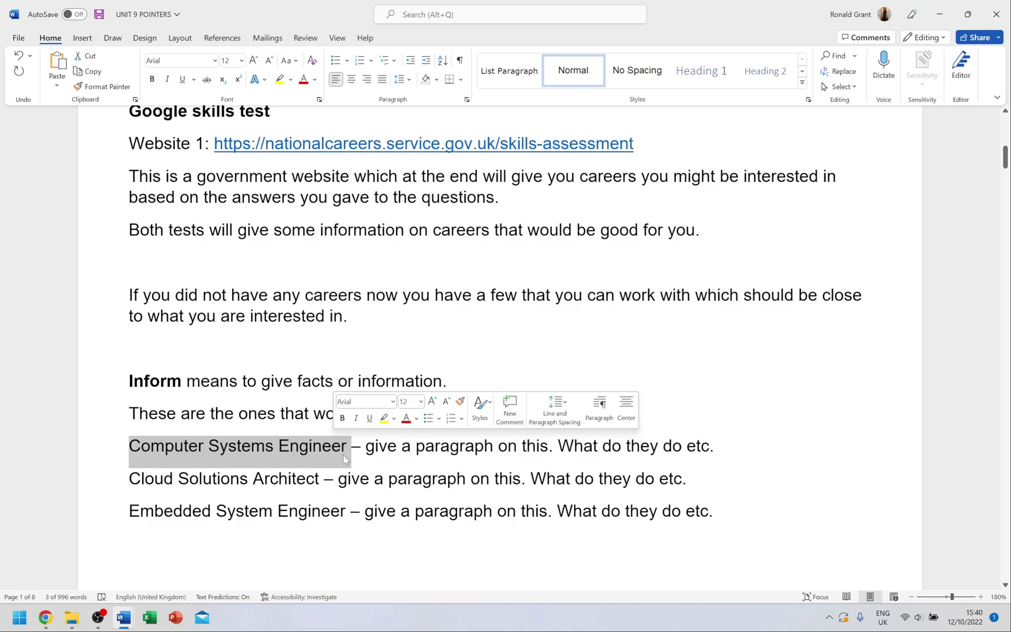
Go through the three roles in turn: Computer Systems Engineer, Cloud Solutions Architect and Embedded System Engineer.
scroll(343, 455, down, 2)
scroll(346, 459, down, 6)
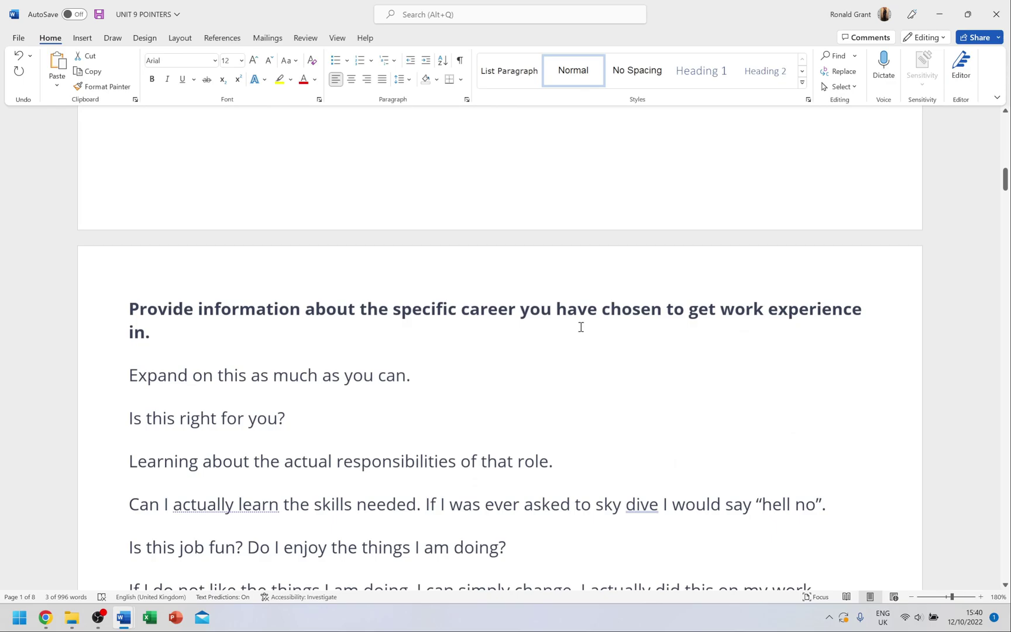
click(162, 337)
scroll(129, 232, up, 4)
drag(129, 239, 346, 240)
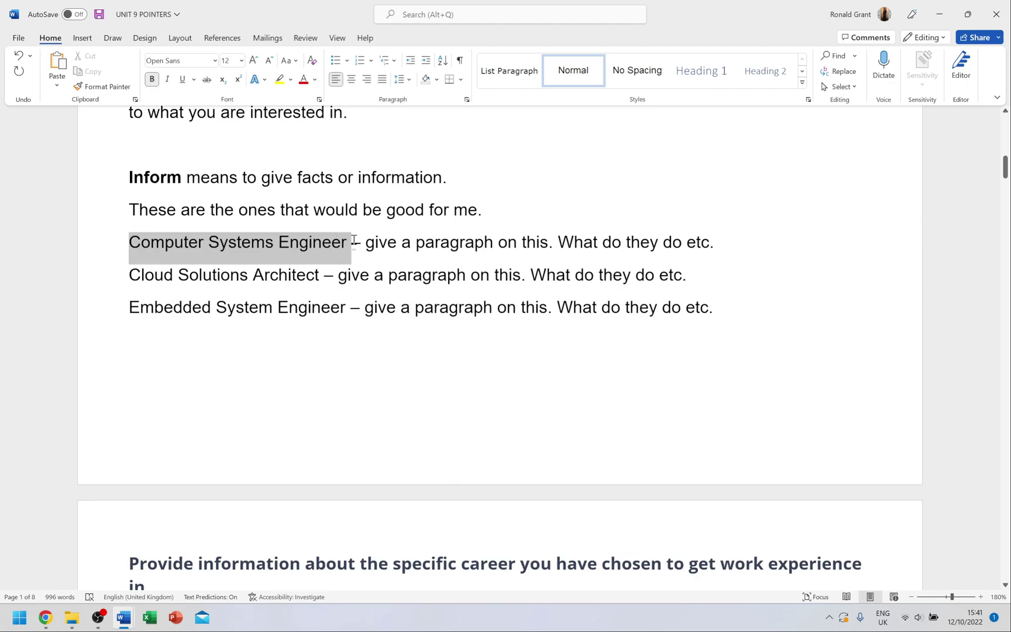
drag(354, 240, 353, 240)
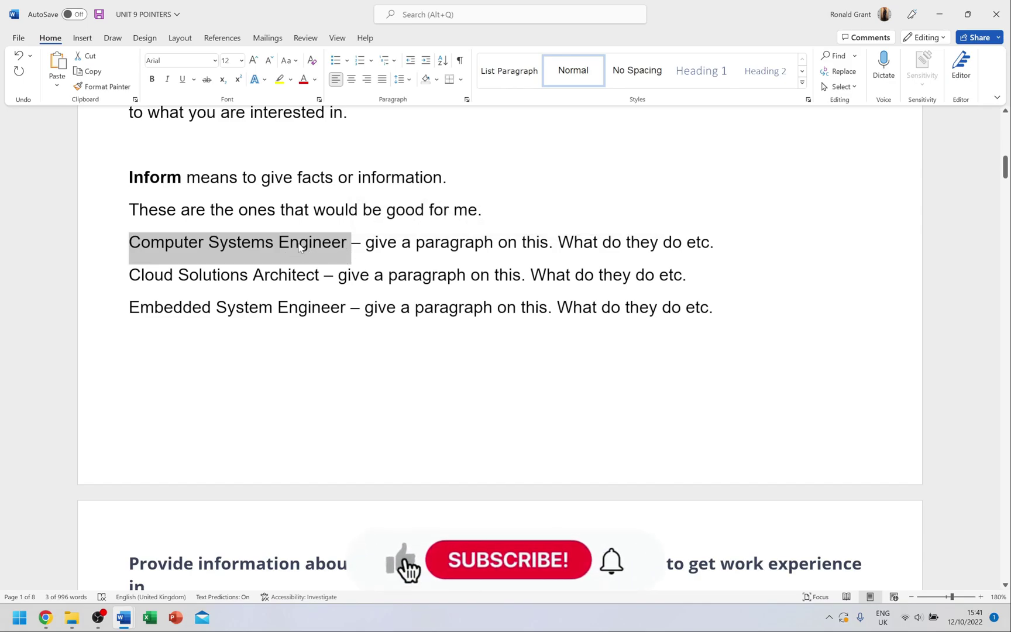
click(731, 241)
drag(633, 249, 135, 245)
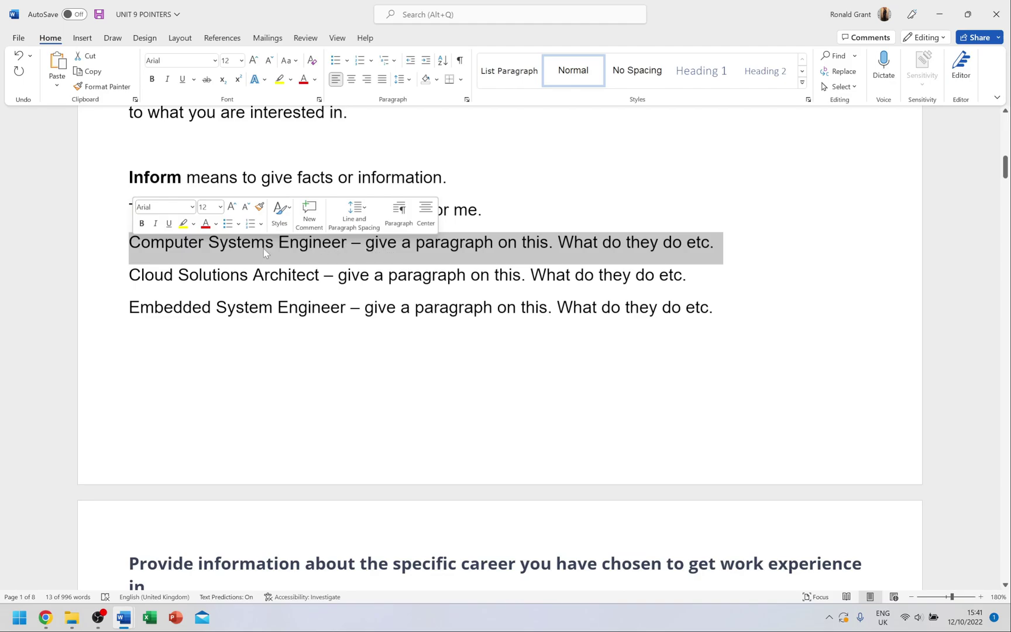
drag(131, 275, 334, 274)
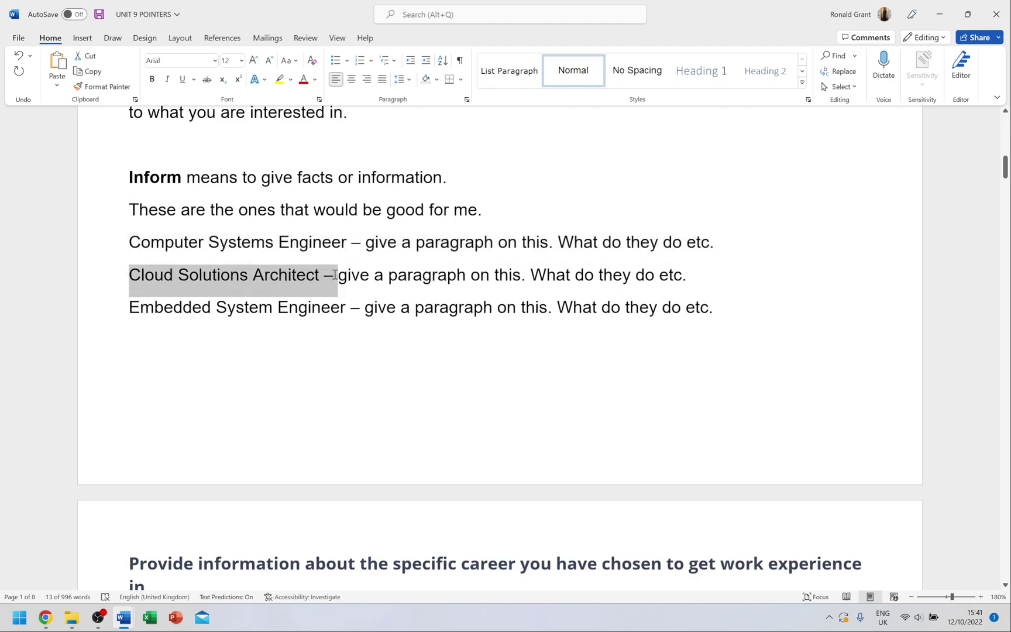
drag(140, 308, 350, 308)
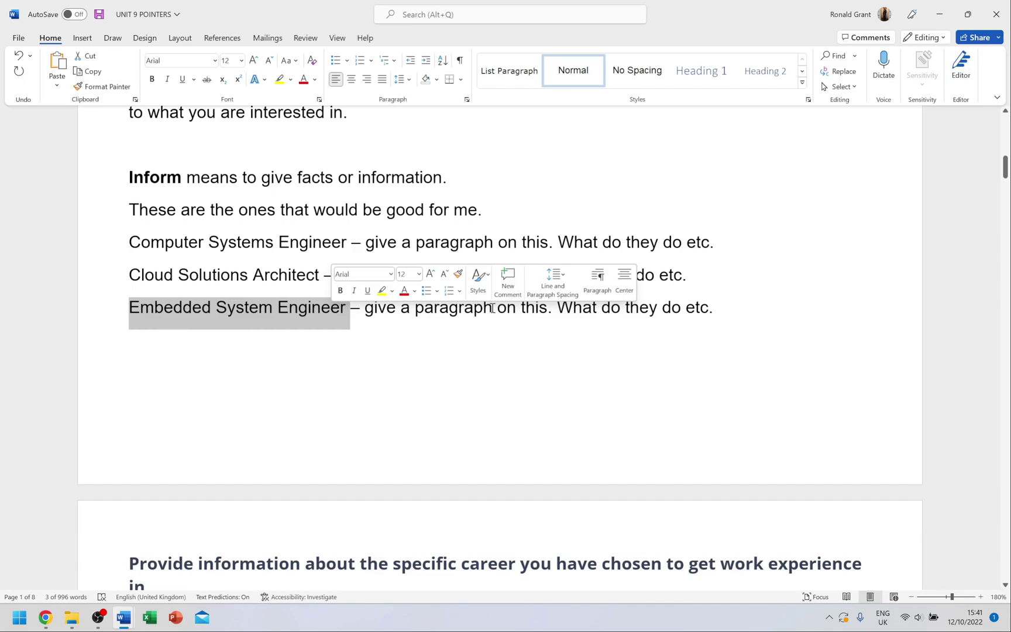
click(416, 310)
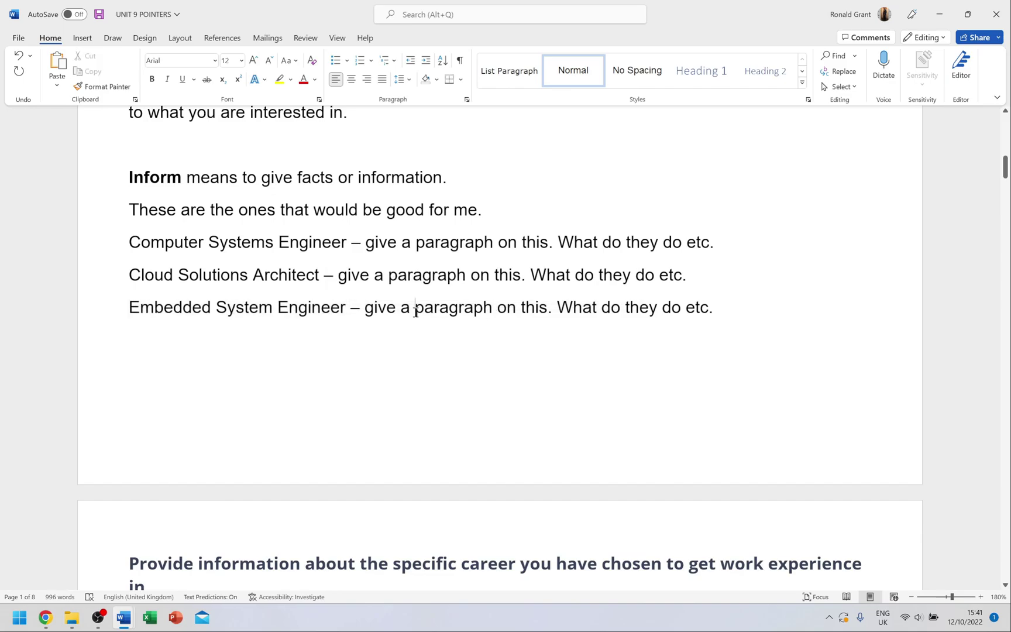
scroll(415, 312, up, 7)
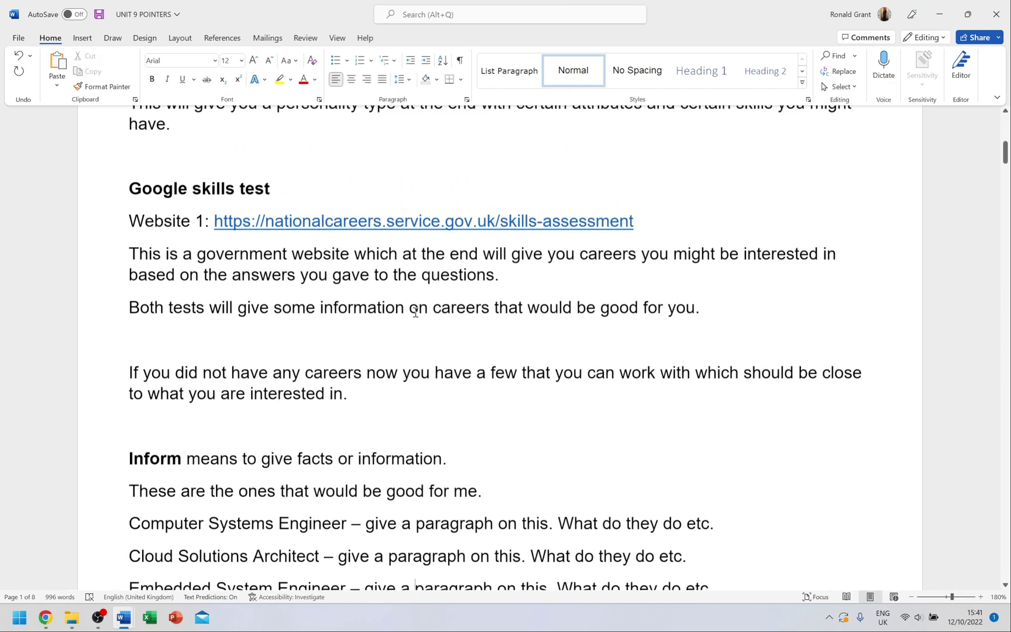
scroll(415, 312, up, 2)
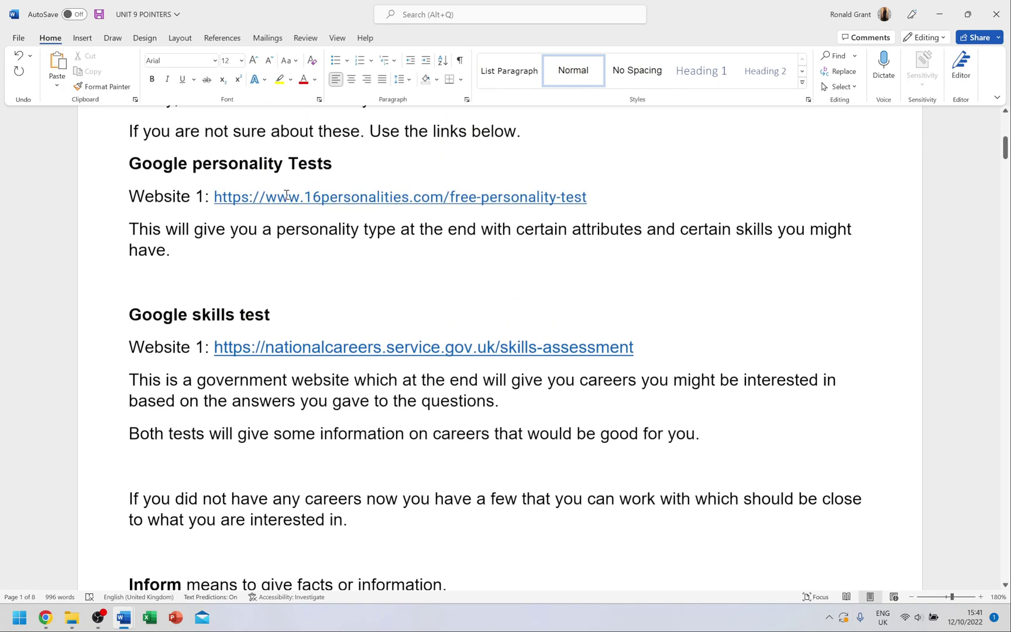
scroll(264, 304, down, 13)
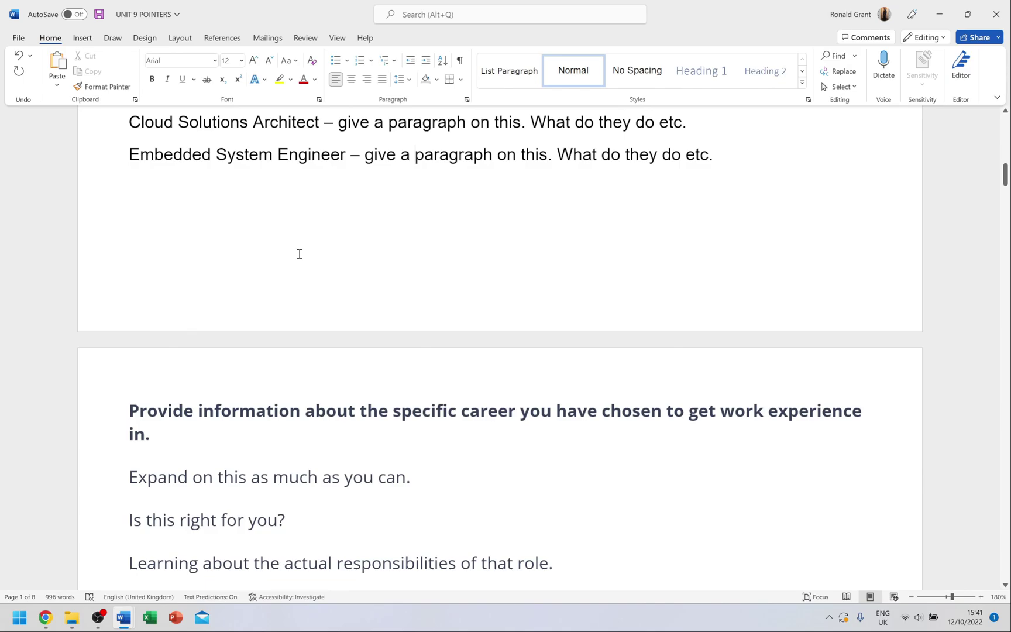
scroll(343, 295, down, 1)
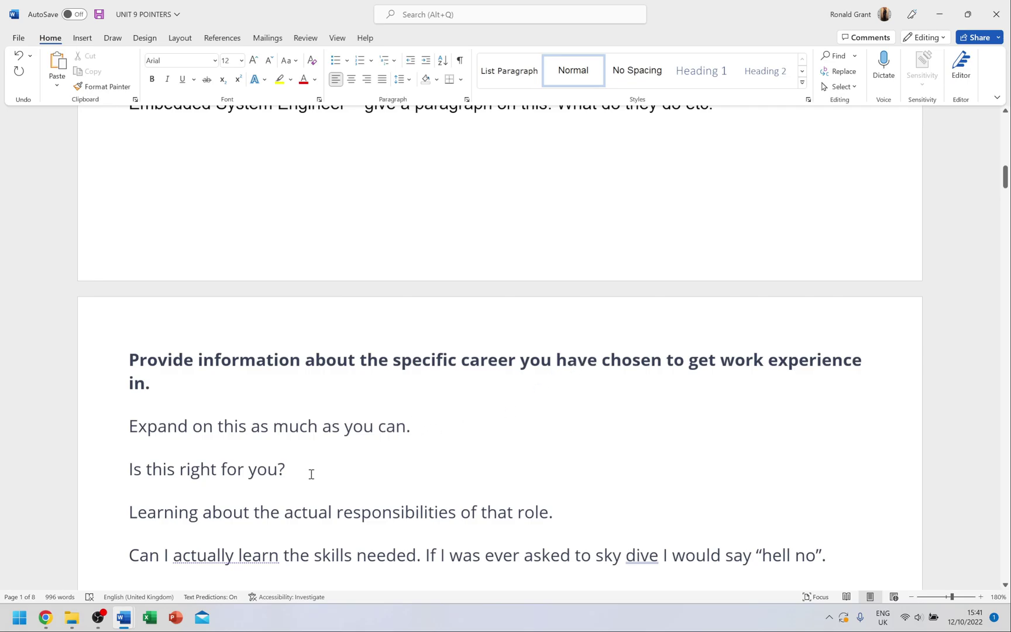
scroll(311, 472, up, 15)
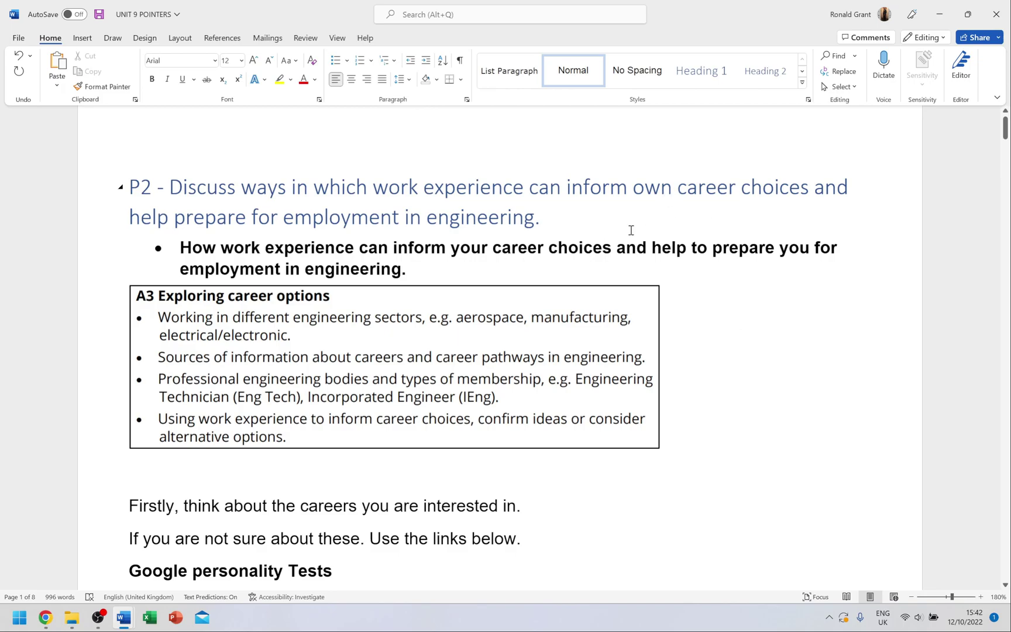
scroll(630, 230, down, 15)
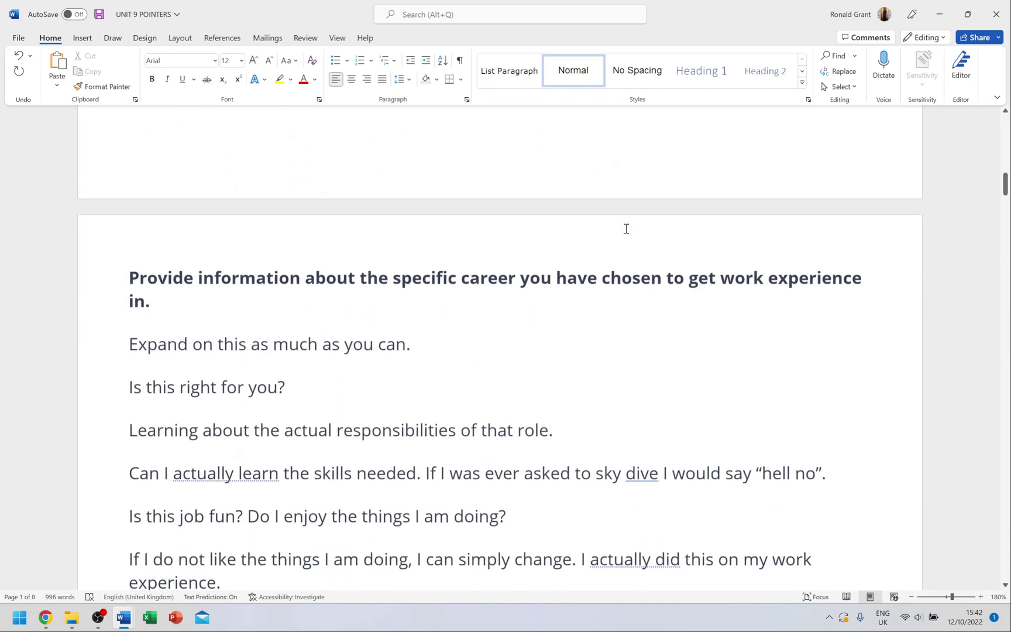
scroll(624, 229, down, 3)
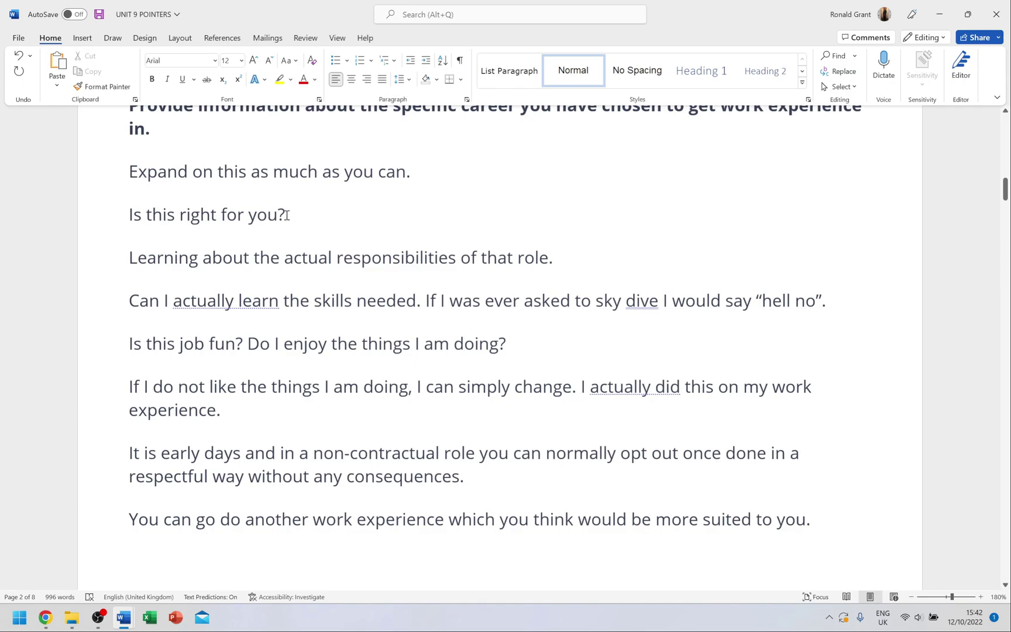
Prefix the 'Is this right for you?' prompt with 'CSE - '.
drag(294, 213, 128, 221)
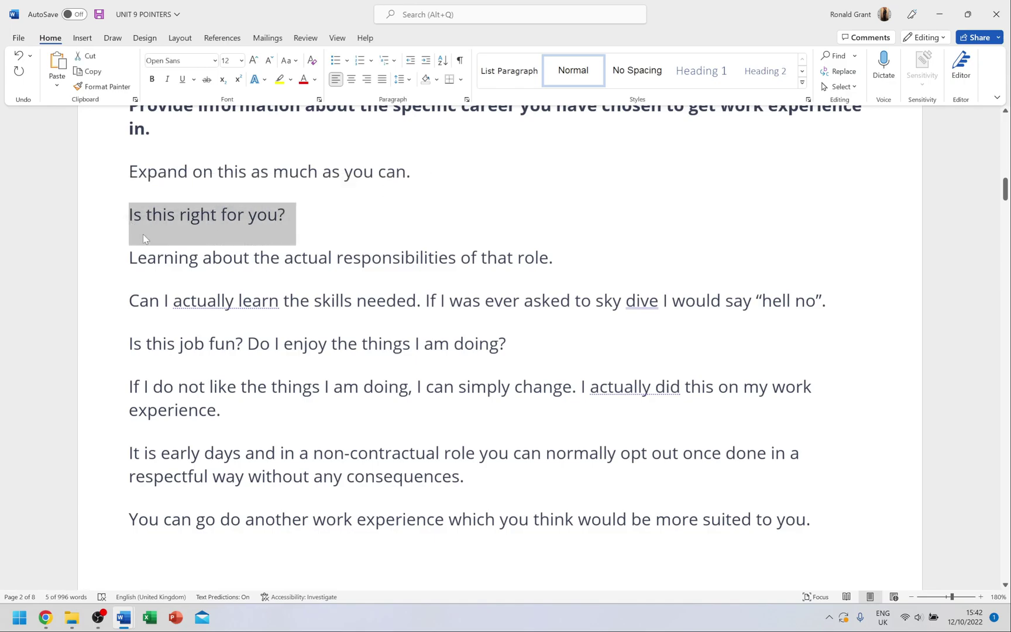
click(142, 234)
click(320, 223)
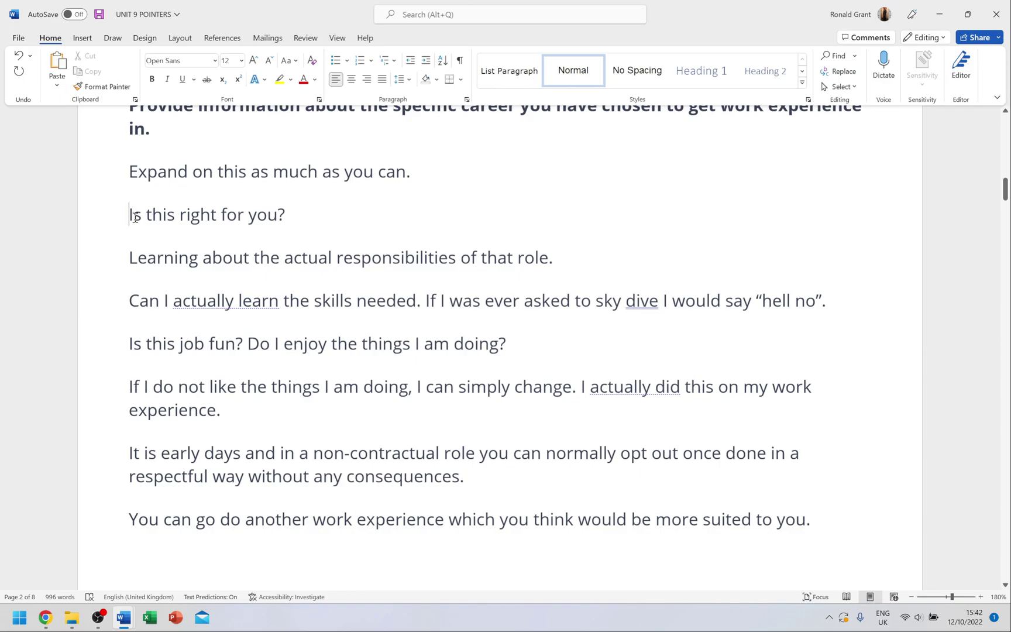
text(CSE)
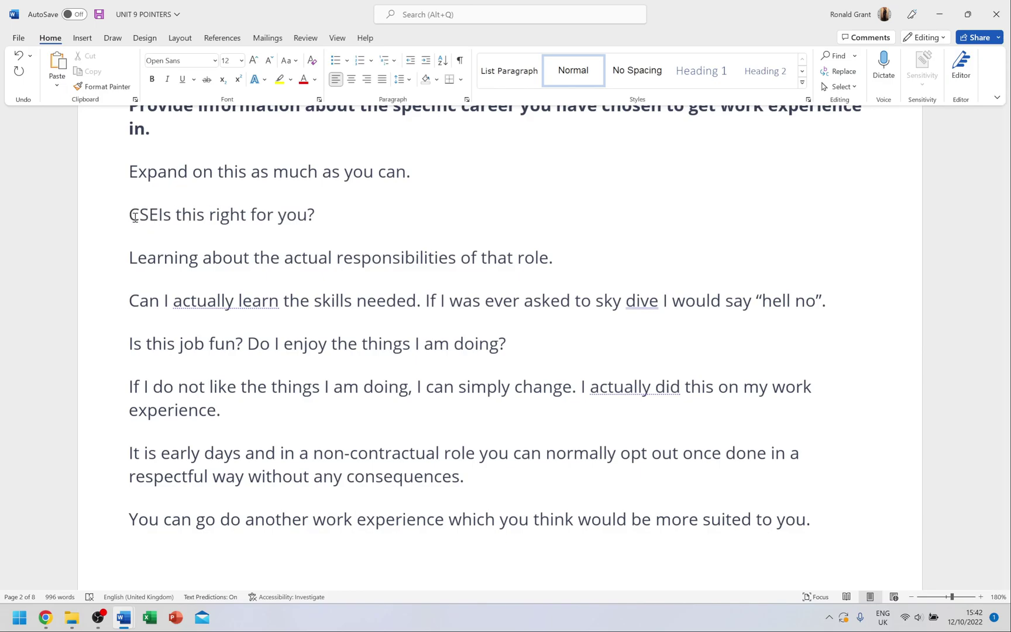
text( -)
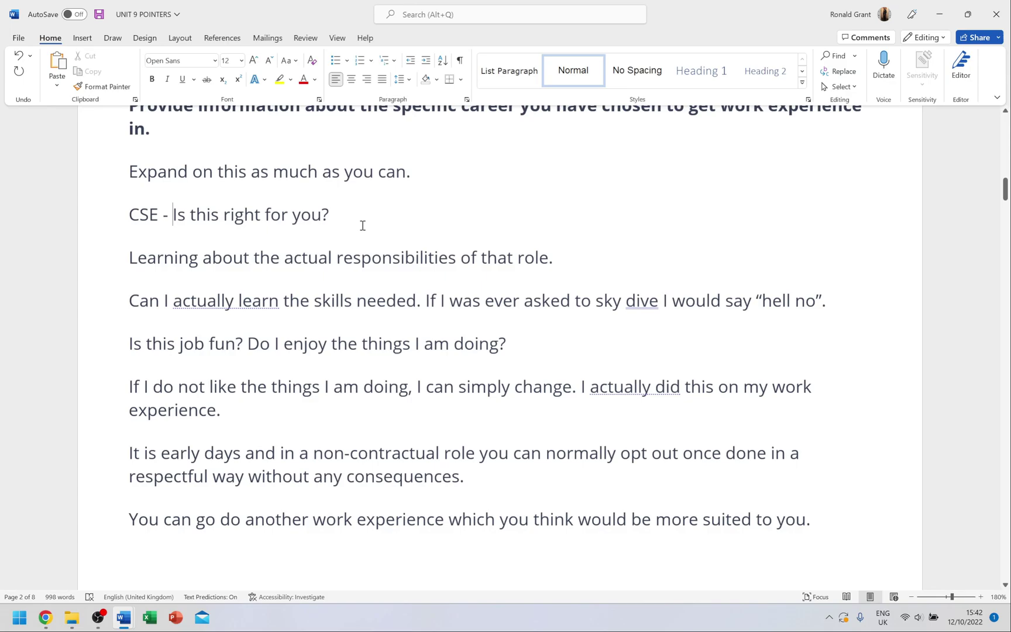
click(364, 216)
Review the first two work-experience prompts and select the word 'dive' in the sky-diving example.
drag(558, 263, 130, 215)
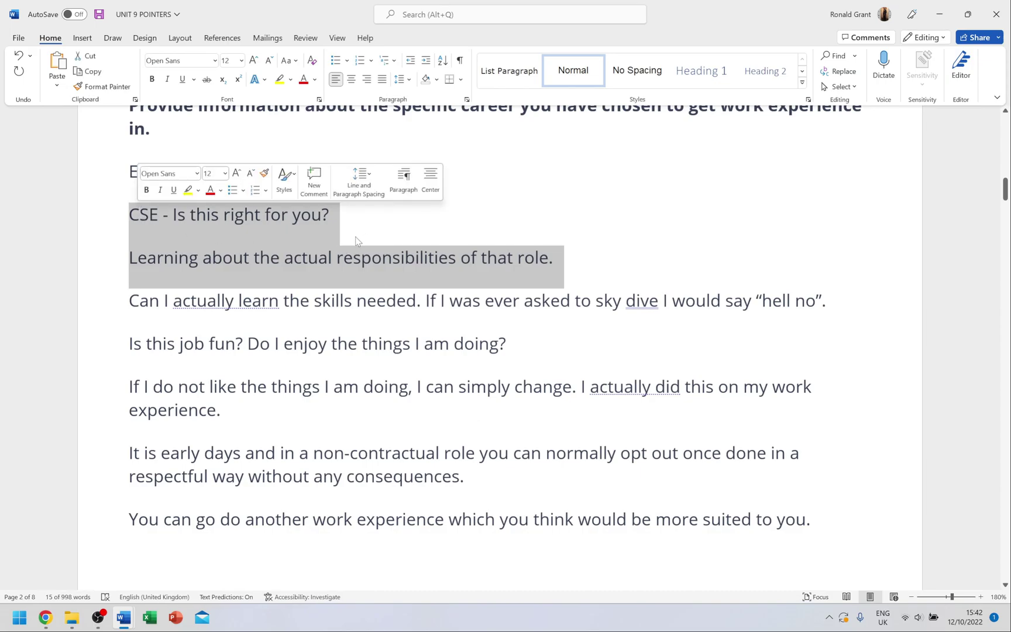
click(263, 310)
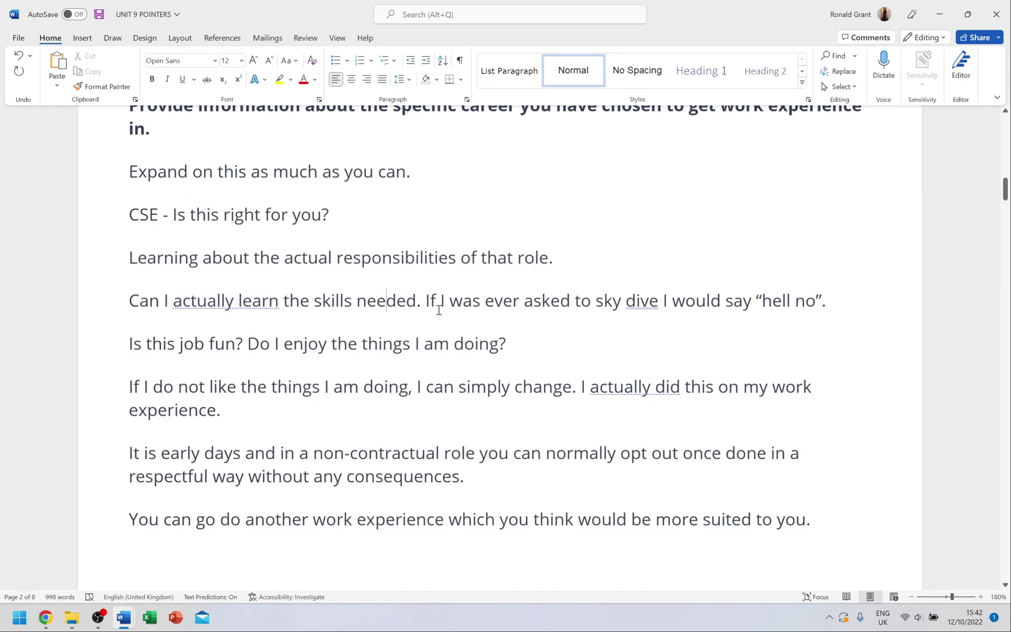
double_click(637, 301)
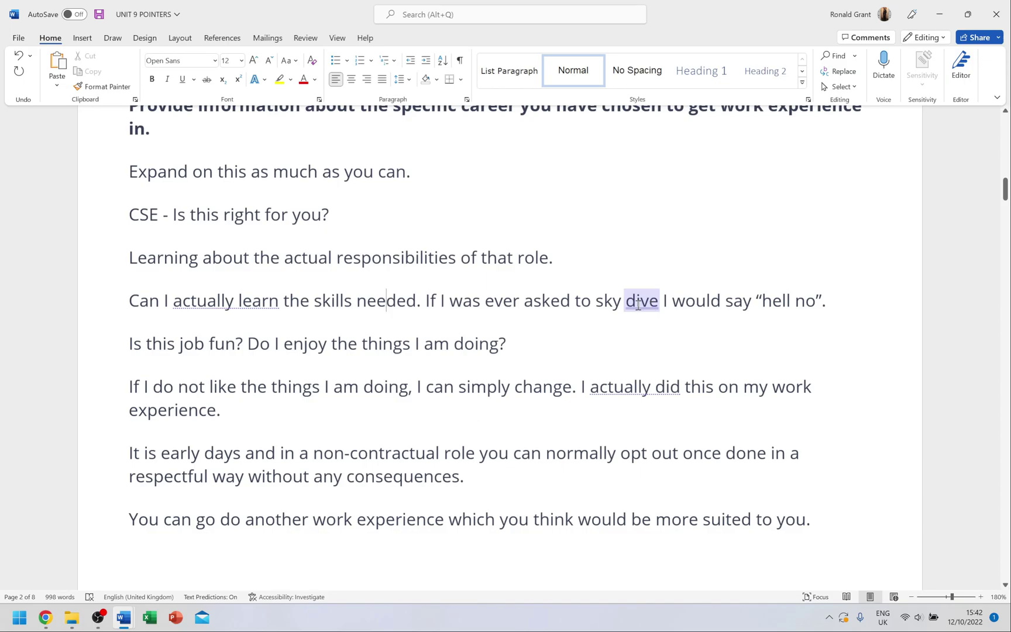
Review the prompts from 'Is this job fun?' and put the cursor after 'on my work experience.'.
scroll(638, 304, up, 1)
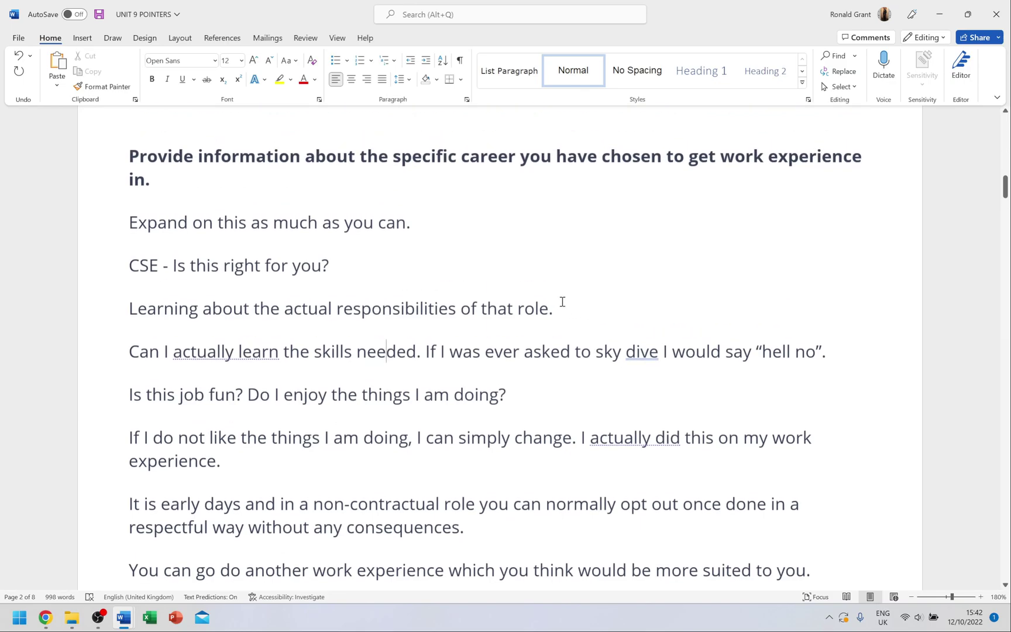
scroll(561, 296, down, 1)
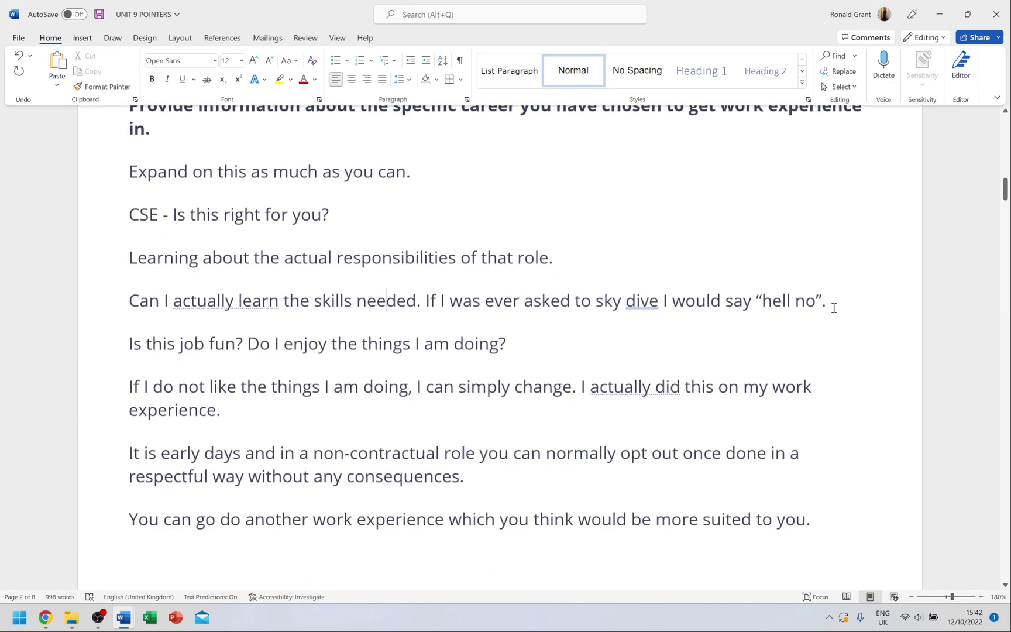
drag(834, 308, 132, 229)
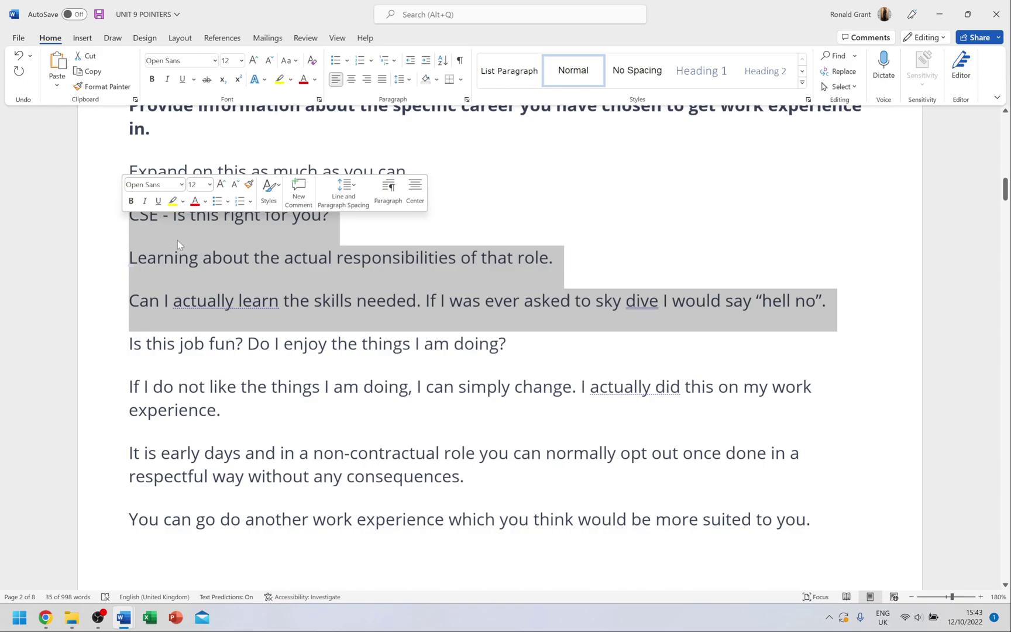
click(153, 228)
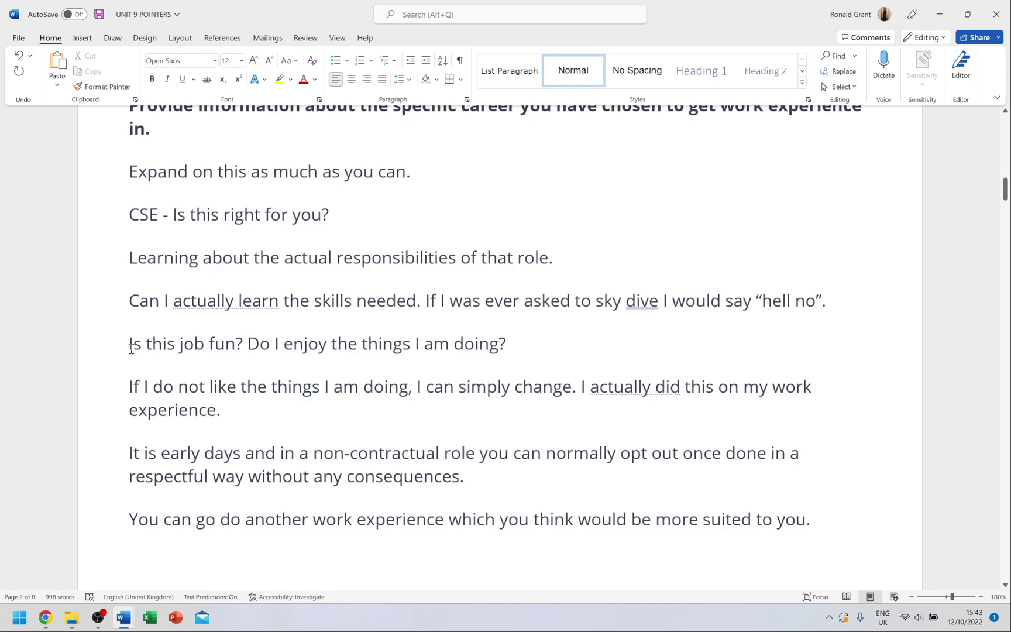
drag(131, 350, 202, 351)
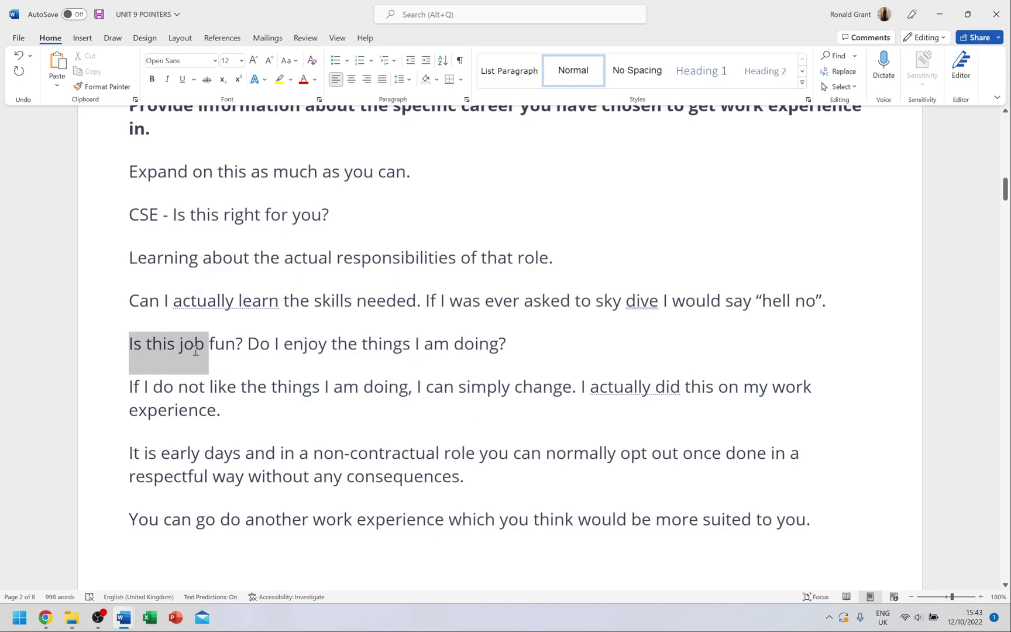
click(437, 370)
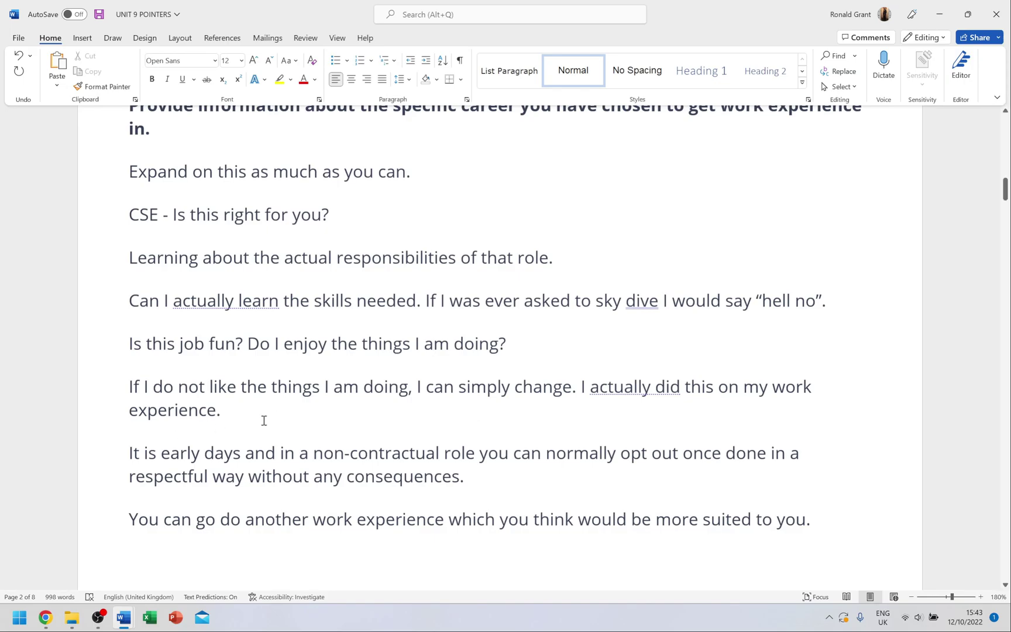
drag(264, 420, 132, 184)
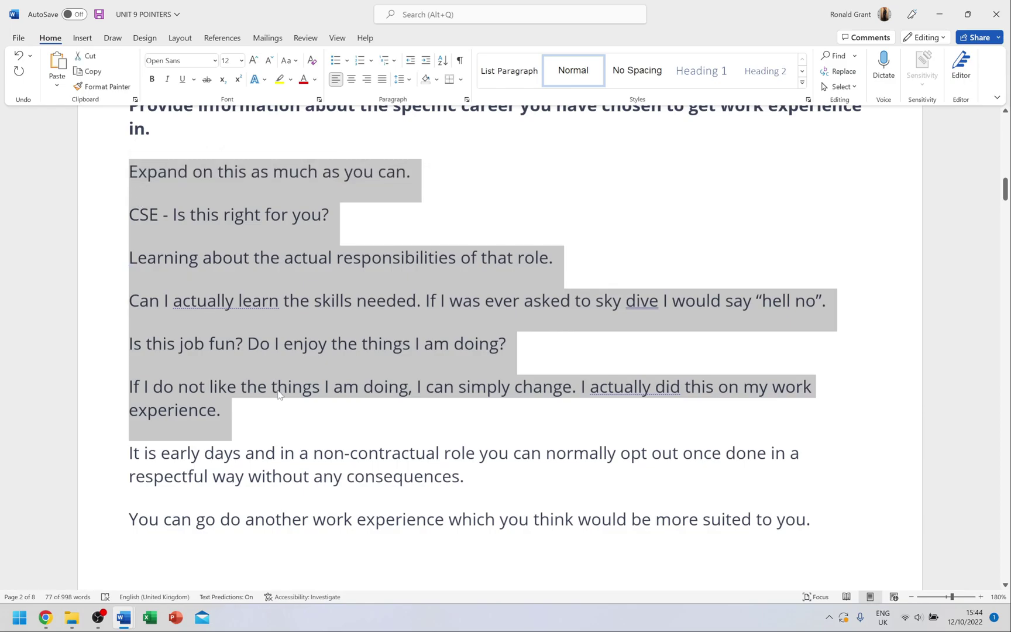
click(273, 419)
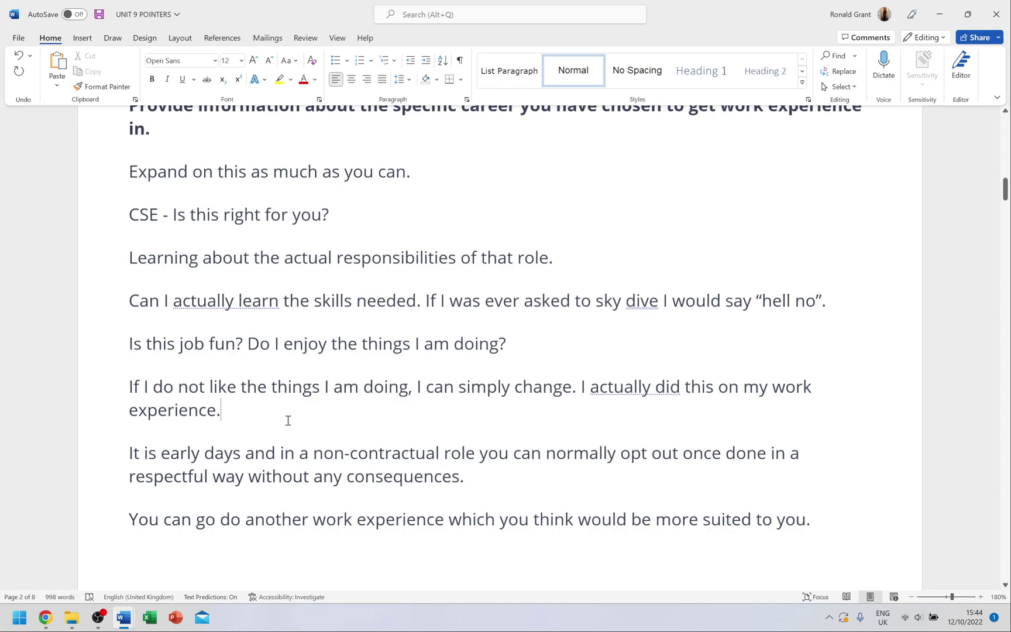
Add 'Day to day working.' on a new line, replacing the typed comma with a full stop.
key(Return)
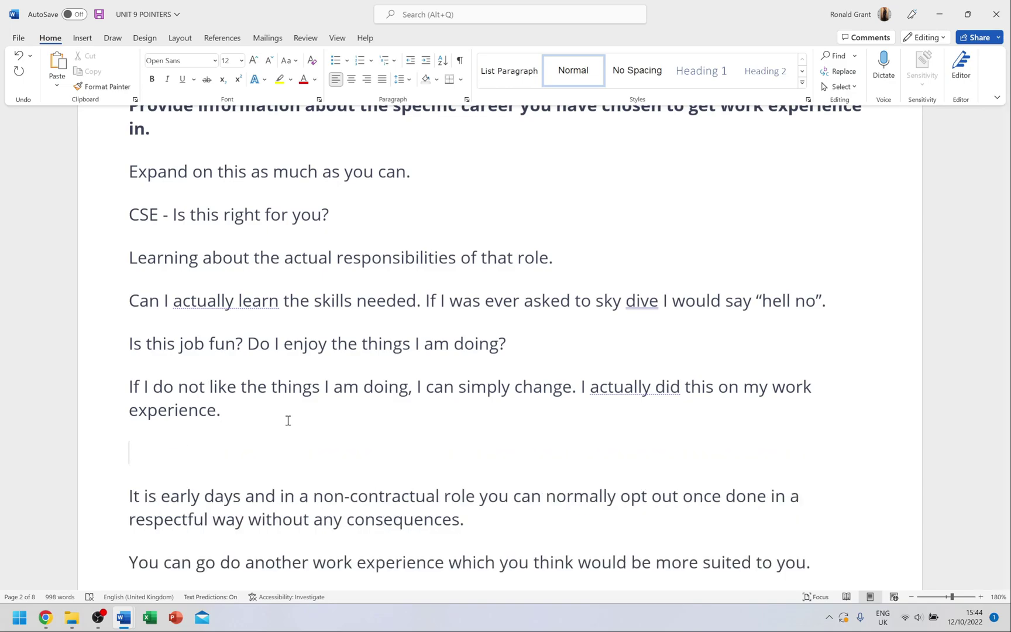
text(Day to day working,)
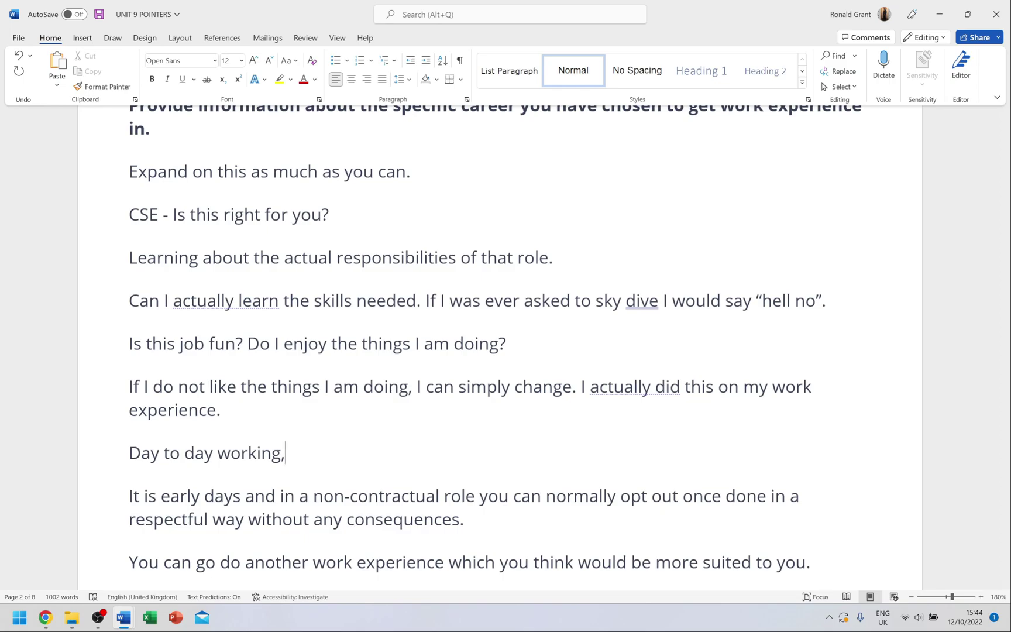
key(BackSpace)
text(.)
drag(473, 524, 137, 490)
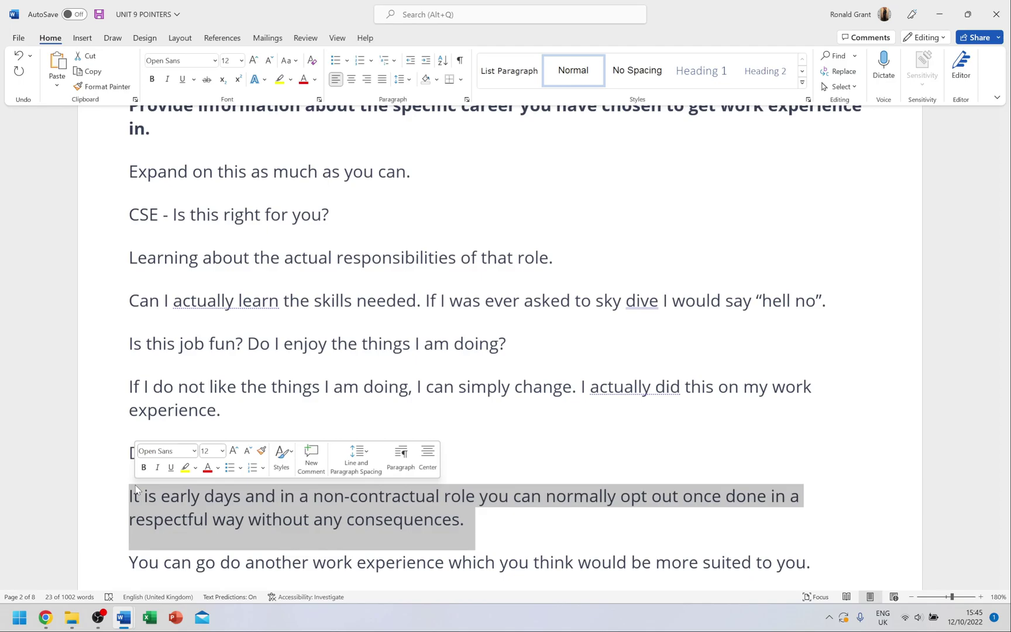
click(493, 535)
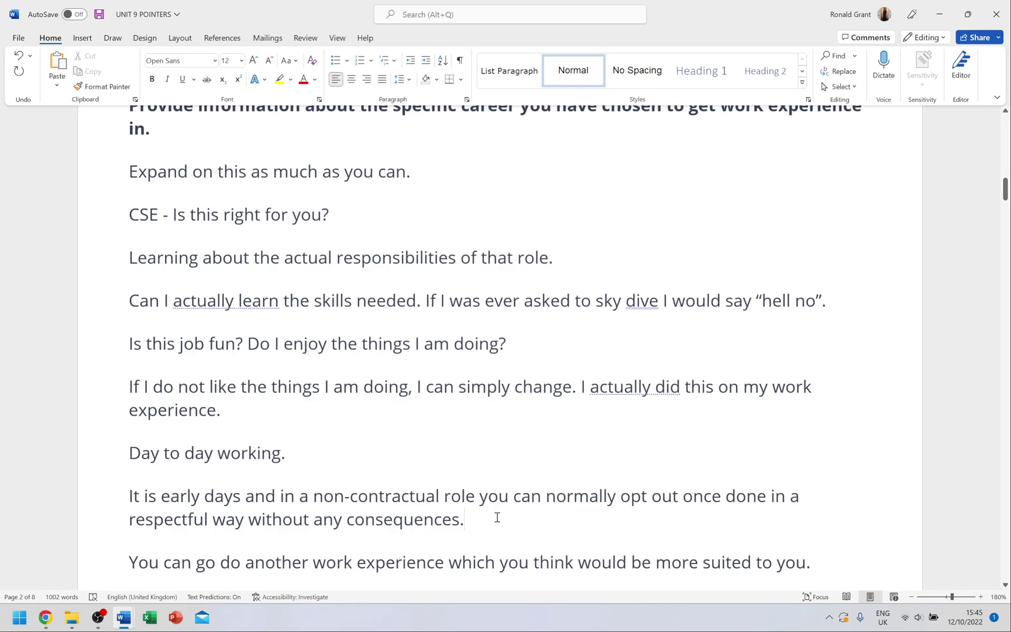
scroll(478, 528, down, 2)
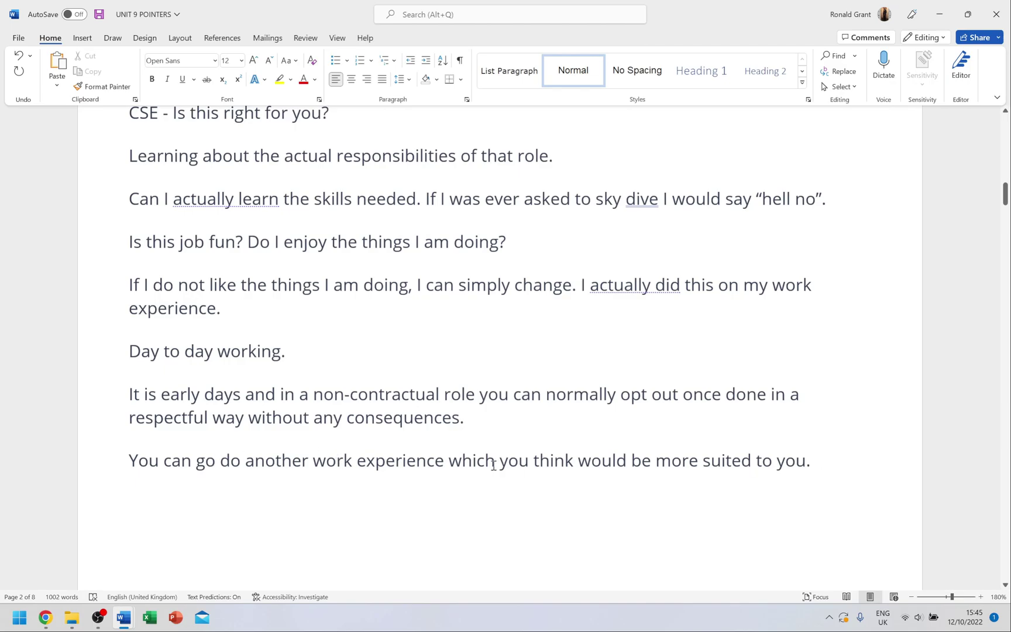
scroll(766, 445, up, 5)
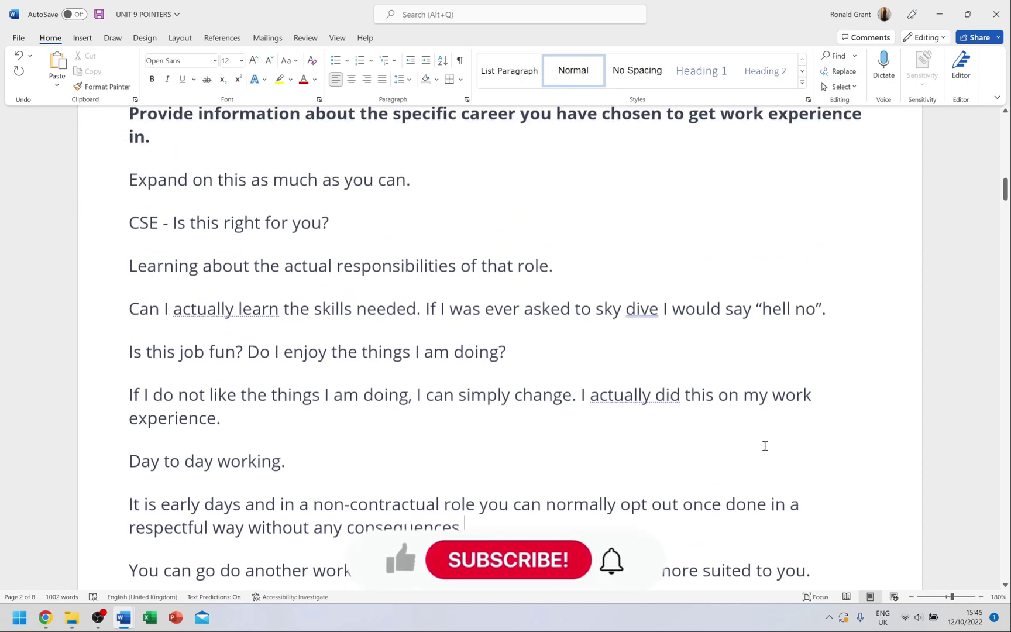
scroll(764, 445, down, 4)
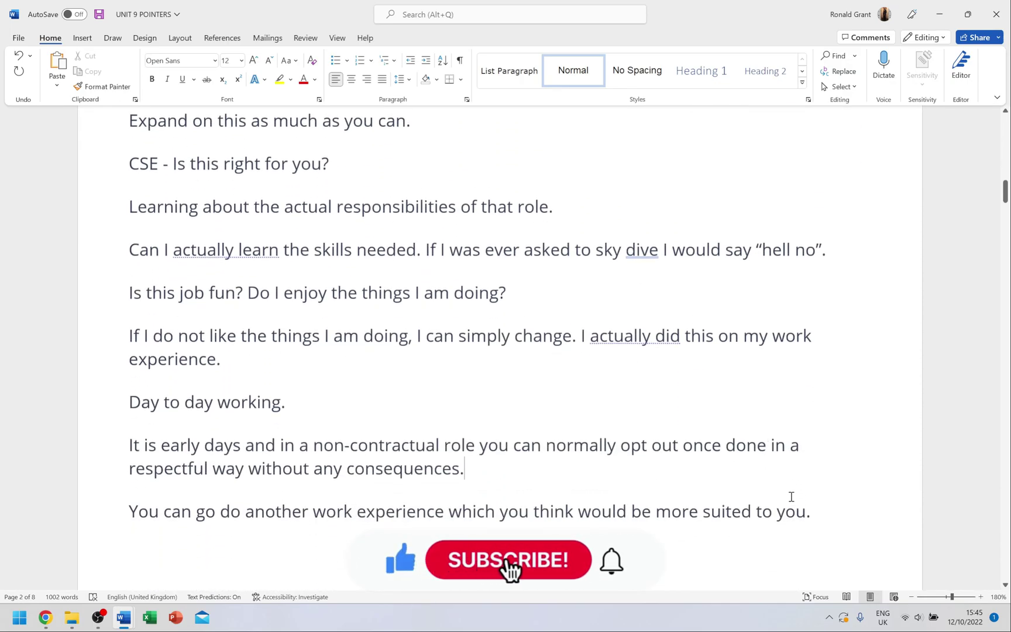
drag(817, 509, 181, 152)
scroll(287, 297, up, 3)
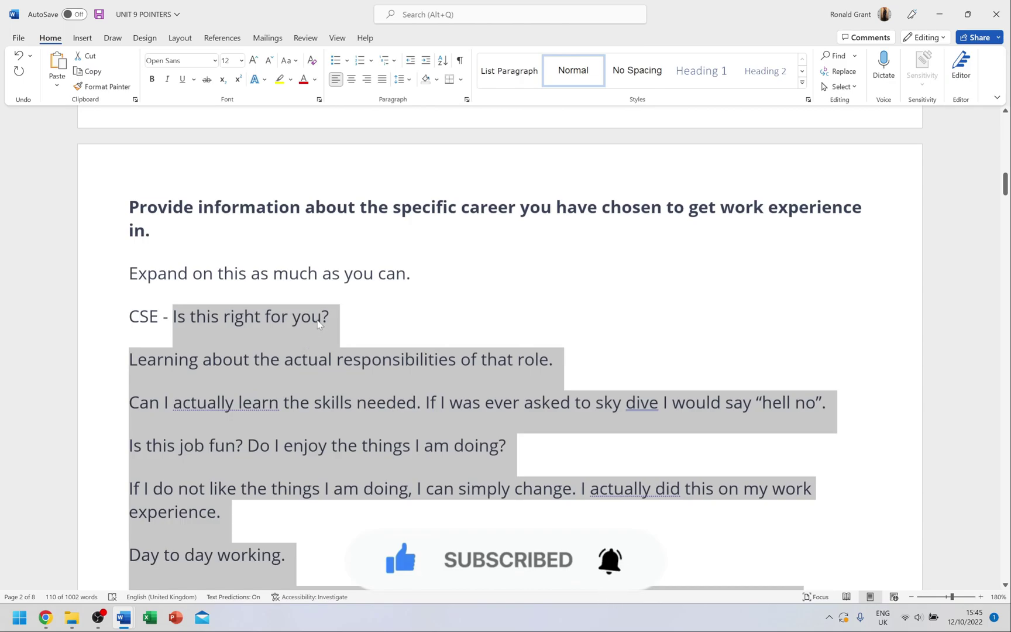
scroll(319, 322, up, 3)
scroll(318, 320, down, 3)
click(351, 316)
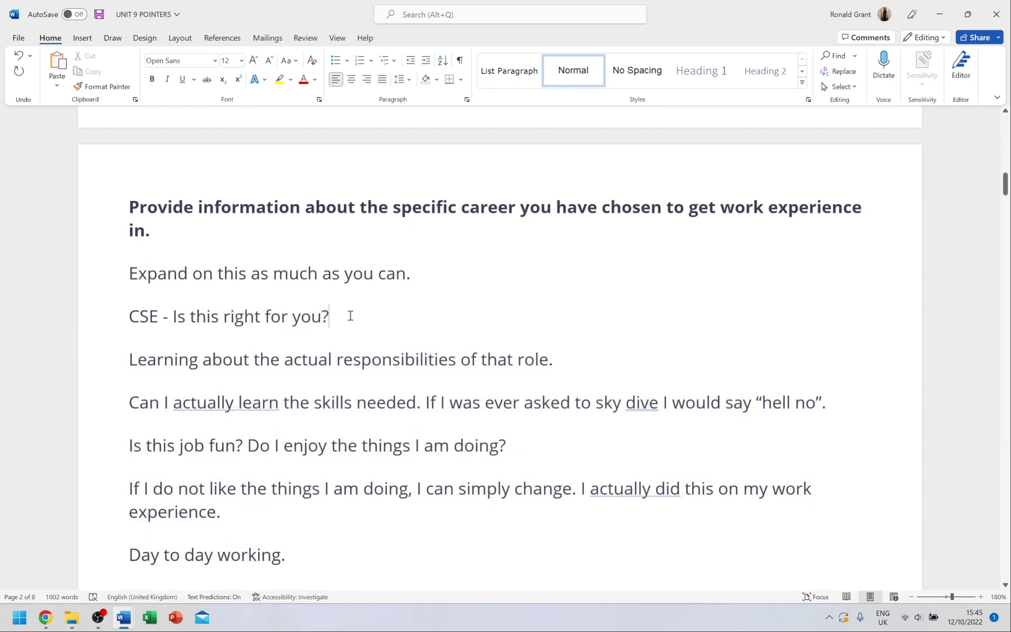